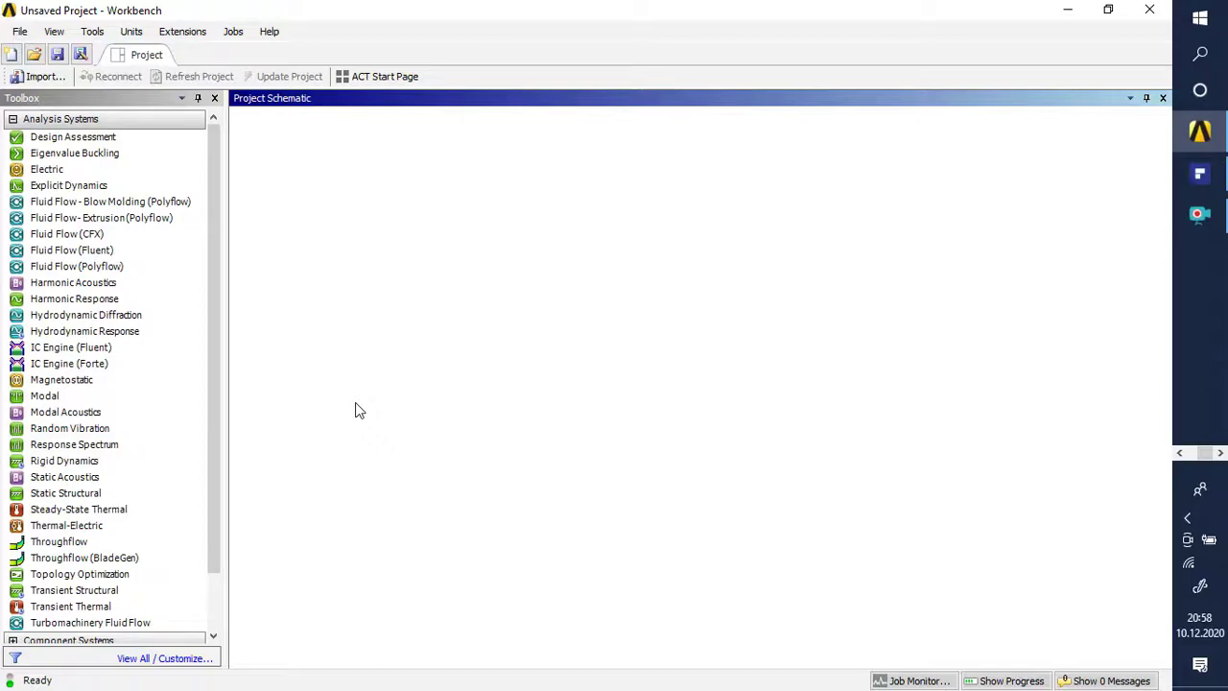
- Collapse the Analysis Systems group to view the main toolbox categories
left_click_drag(216, 400, 214, 480)
left_click_drag(219, 411, 221, 348)
left_click(61, 140)
left_click(12, 119)
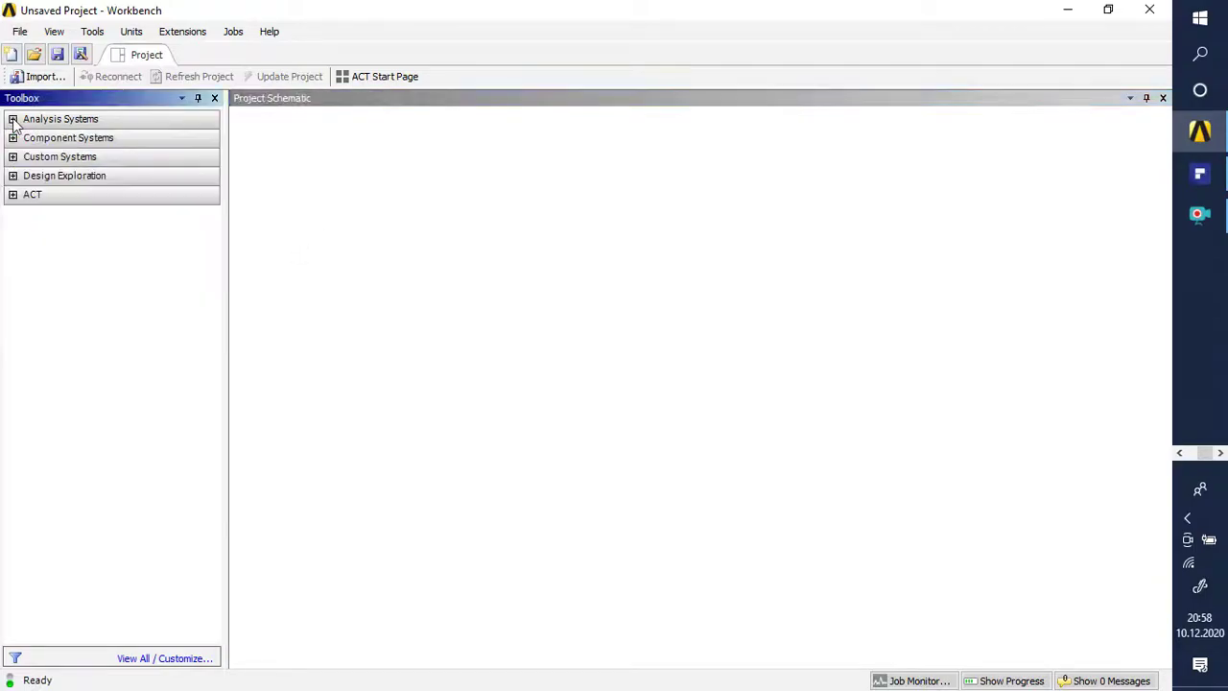
left_click(329, 156)
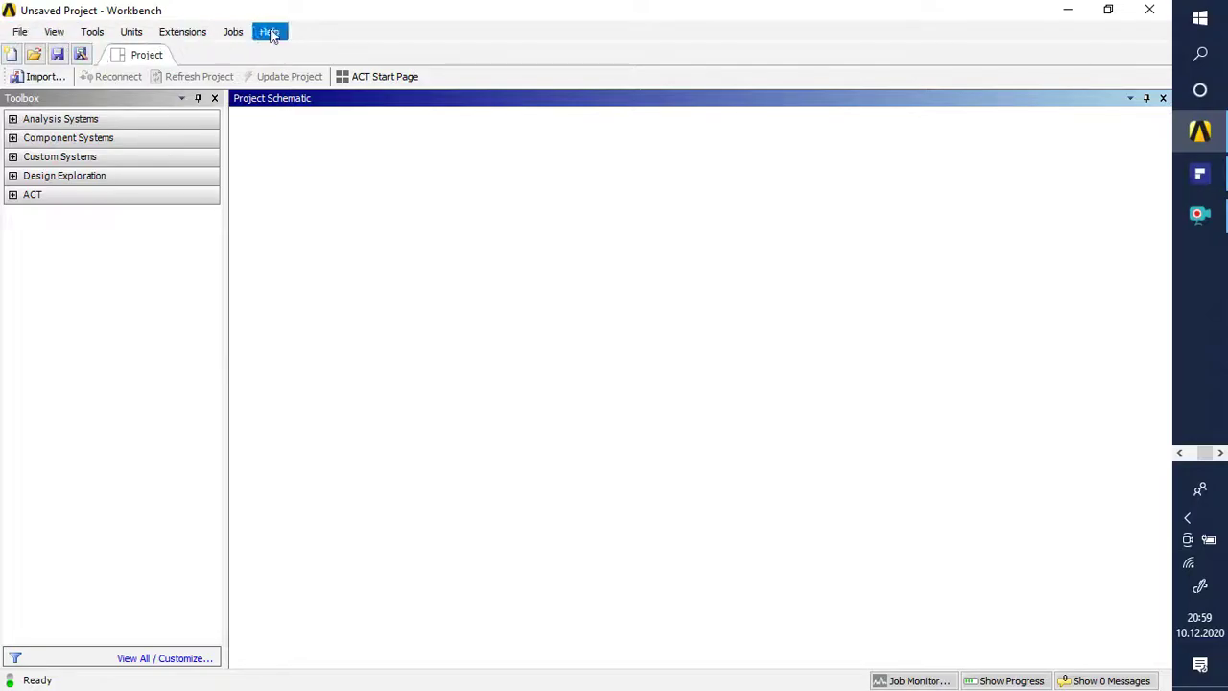
left_click(20, 33)
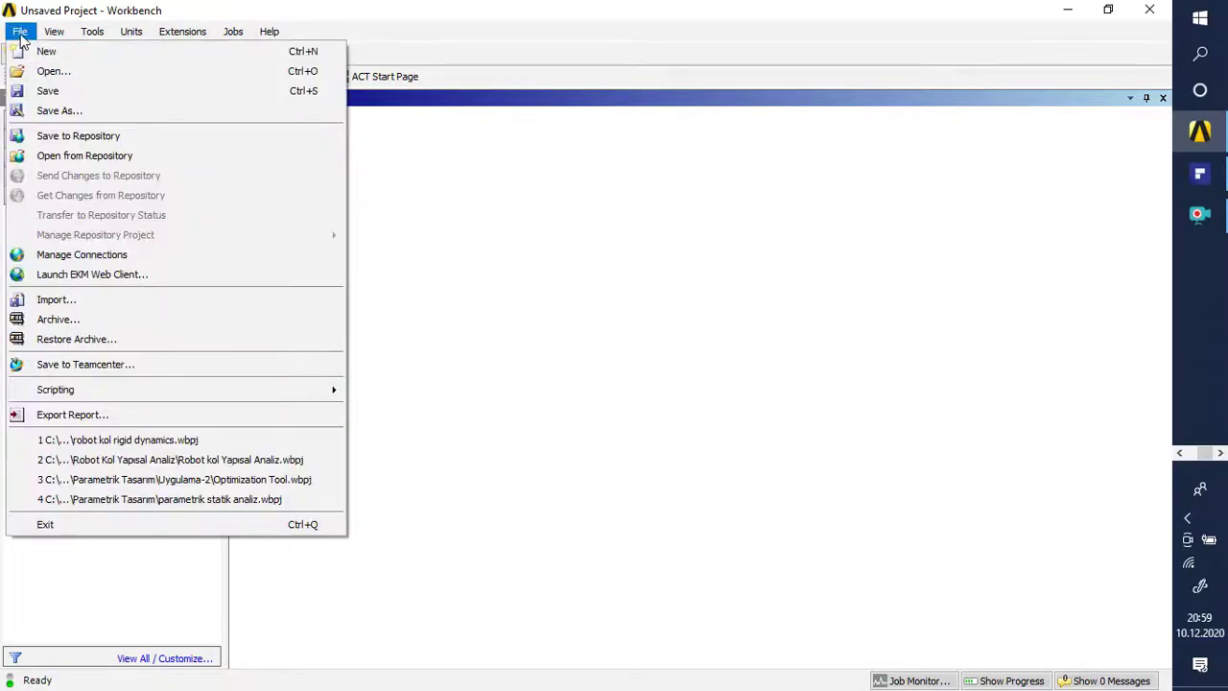
left_click(19, 32)
left_click(48, 33)
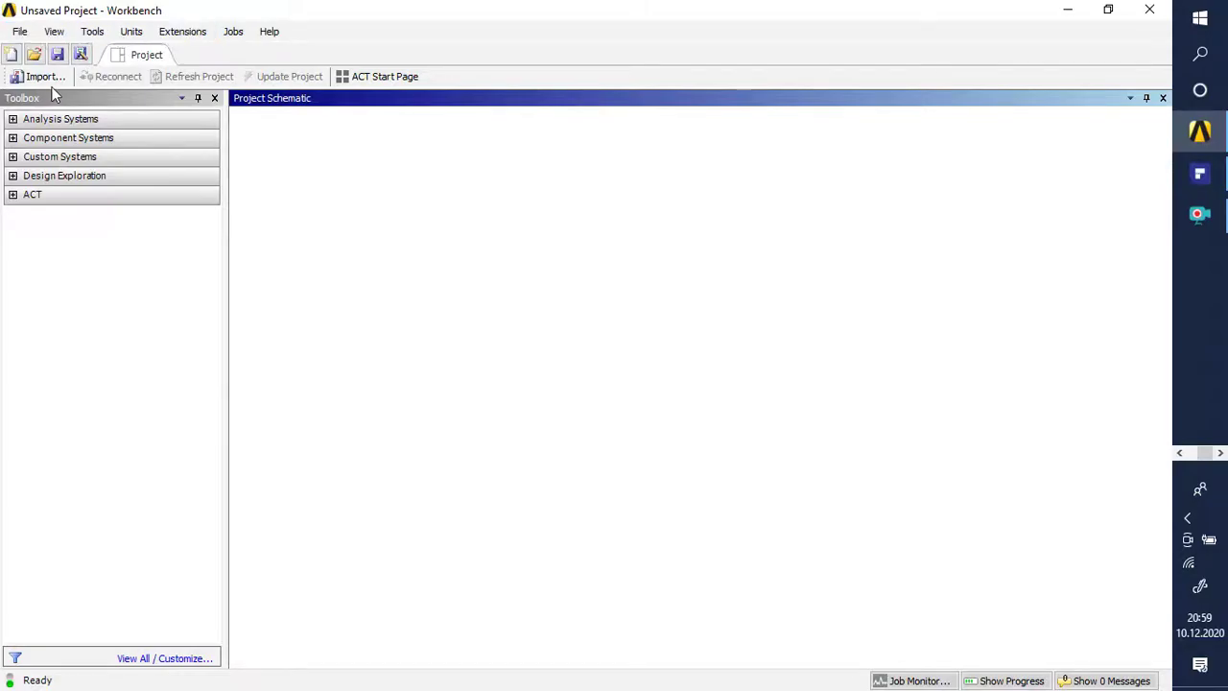
left_click(21, 32)
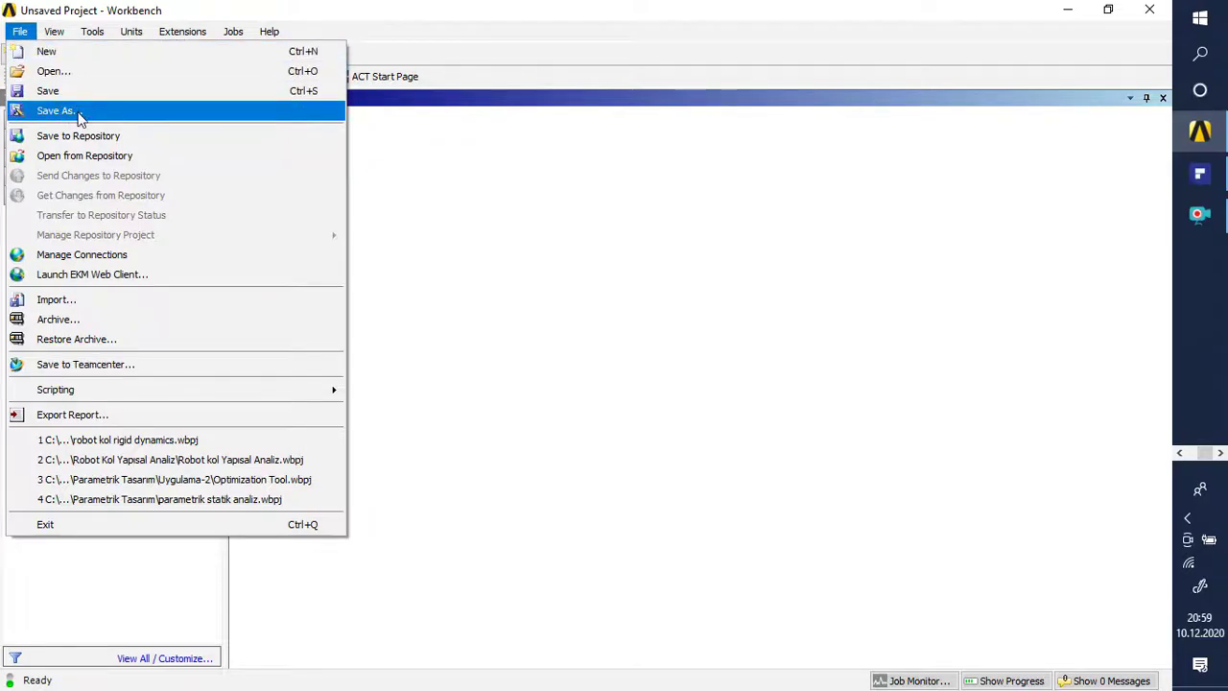
mouse_move(93, 32)
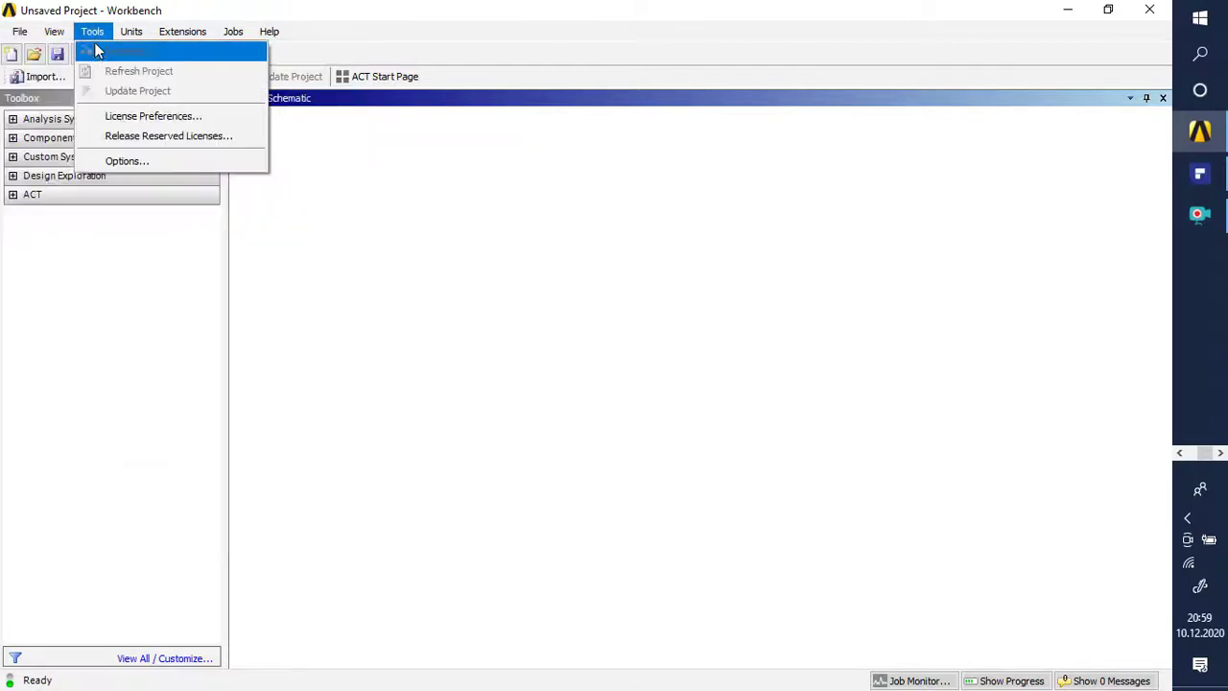
mouse_move(54, 31)
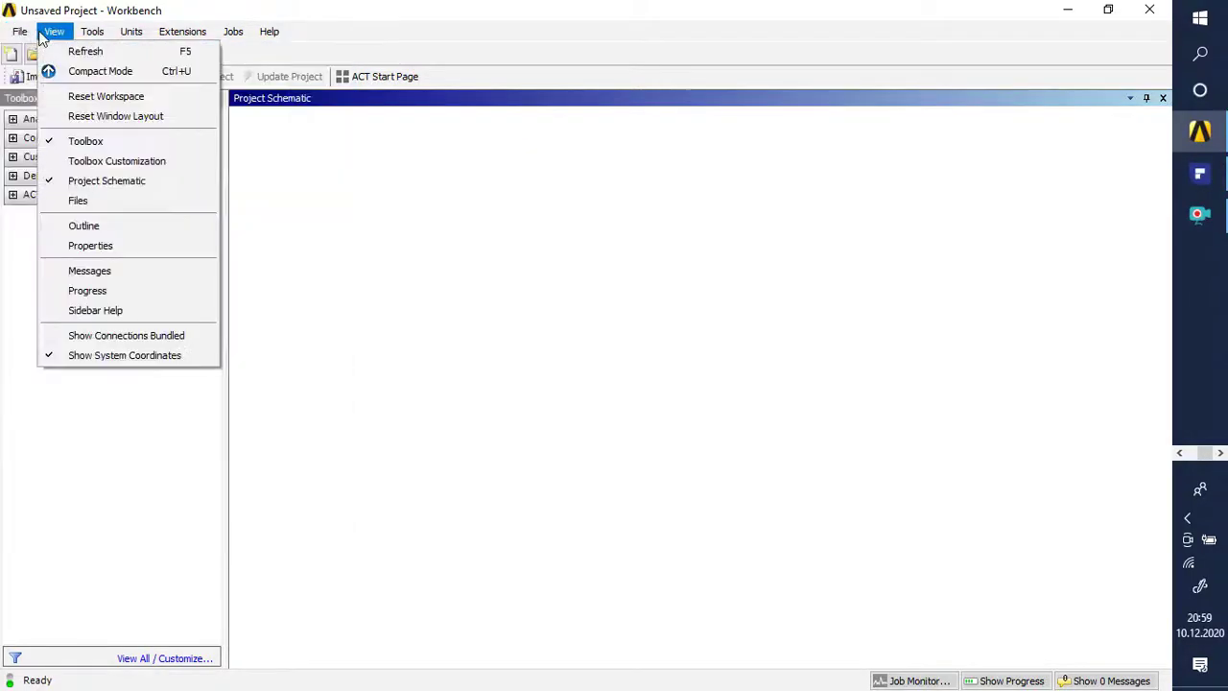
left_click(144, 100)
- Open the Geometry Import settings in the Workbench options
left_click(92, 31)
mouse_move(132, 31)
mouse_move(92, 31)
left_click(108, 159)
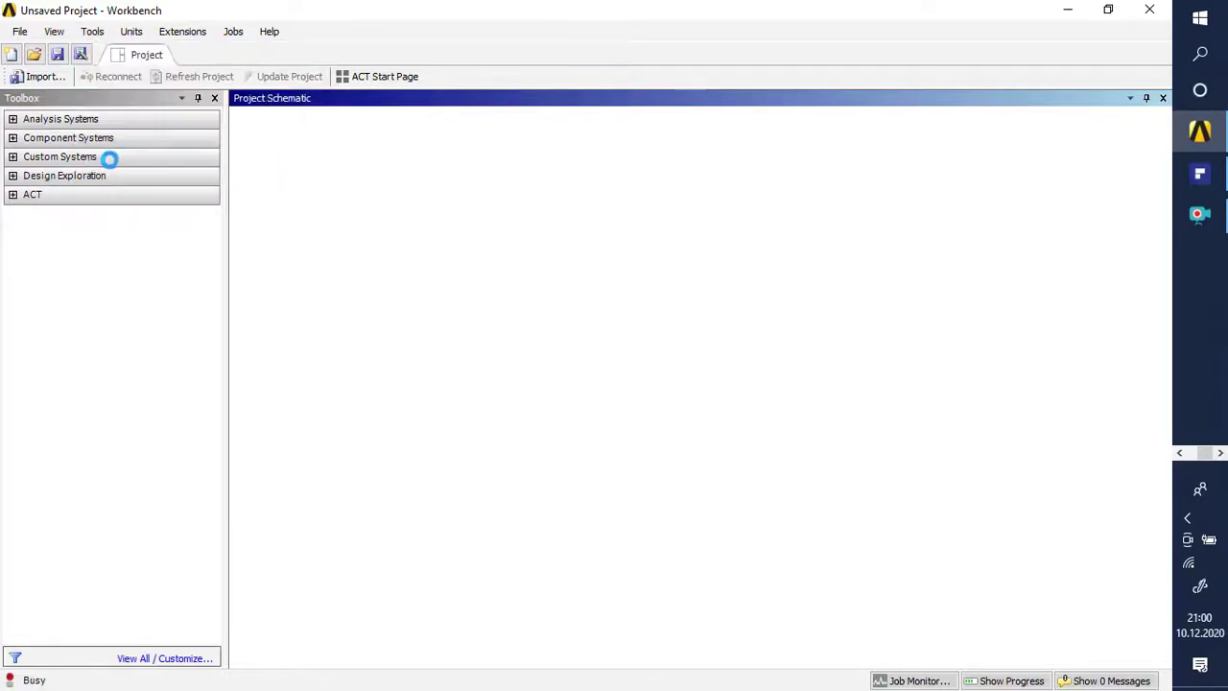
left_click_drag(410, 115, 401, 100)
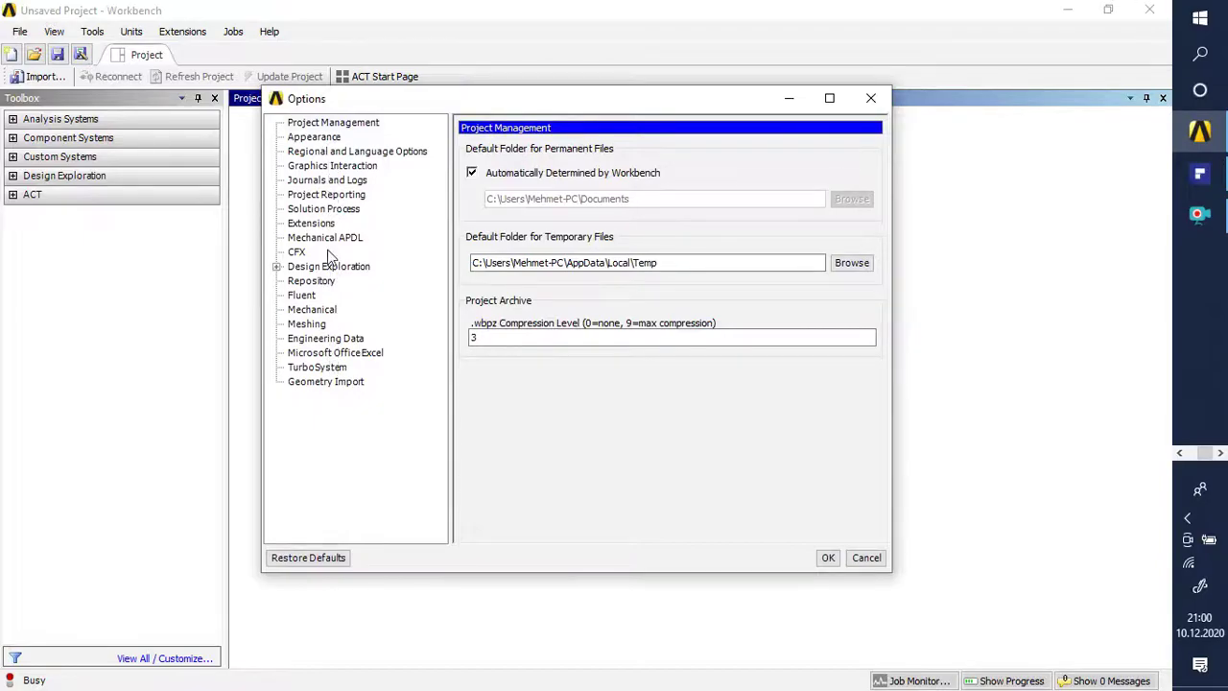
left_click(349, 382)
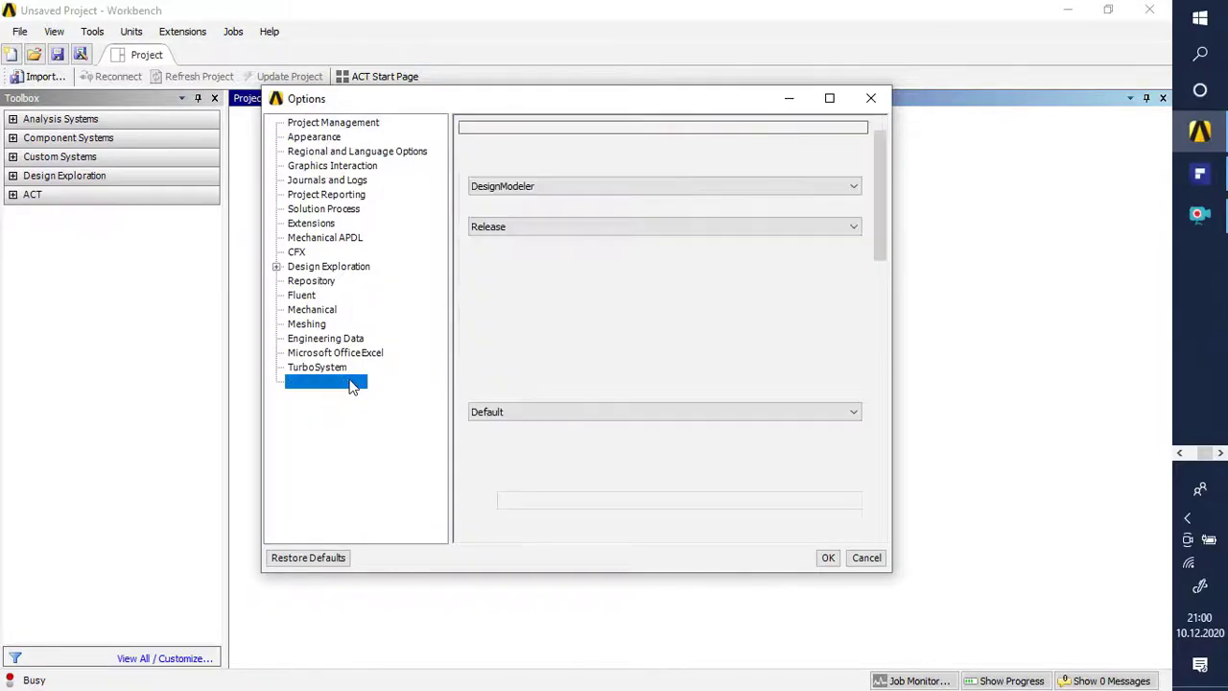
- Choose DesignModeler as the preferred geometry editor and accept the options
left_click(599, 185)
left_click(600, 185)
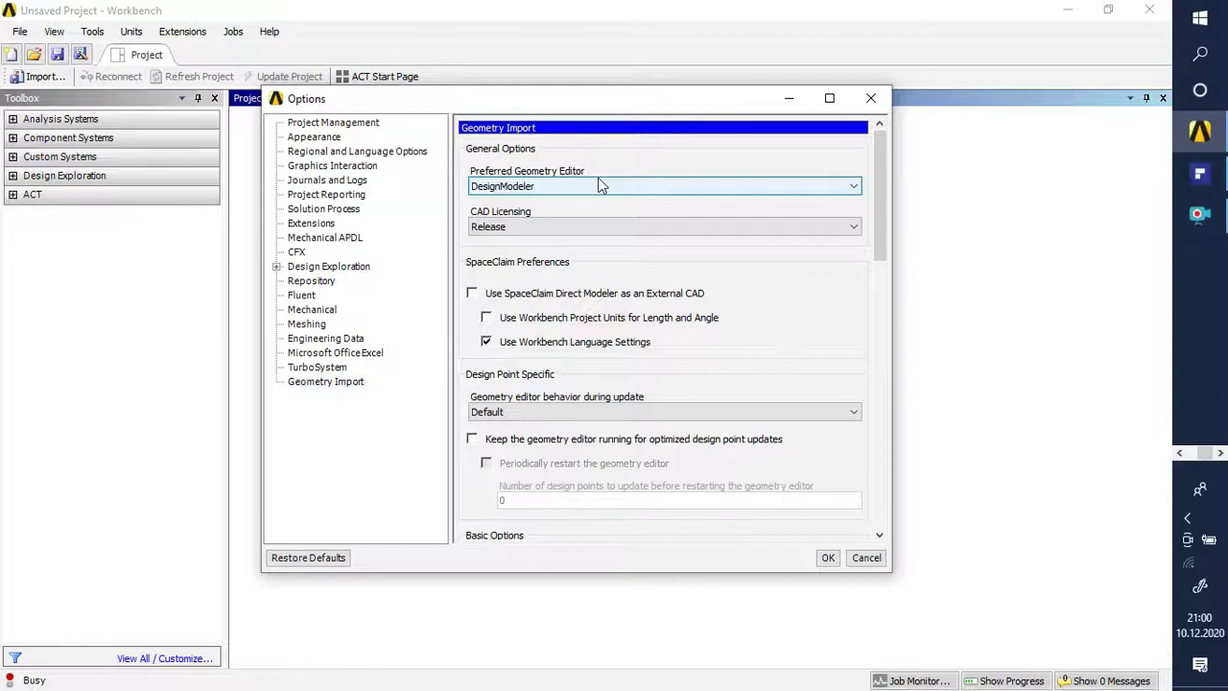
left_click(600, 188)
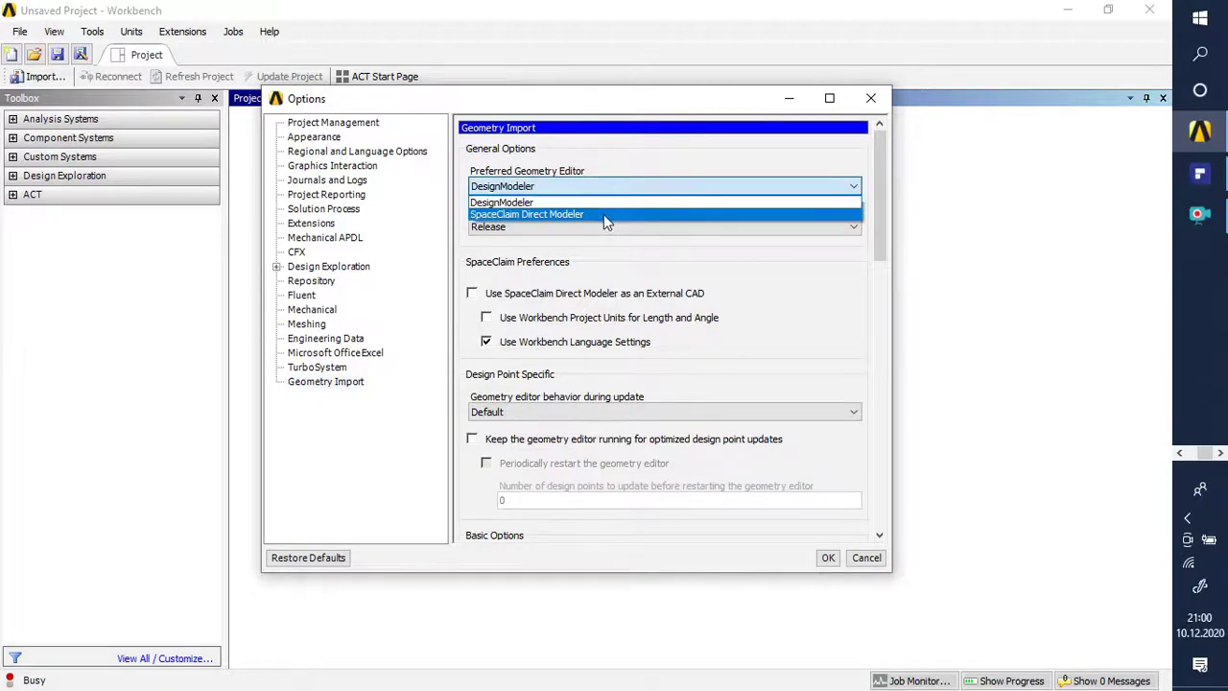
left_click(582, 201)
left_click_drag(516, 100, 628, 171)
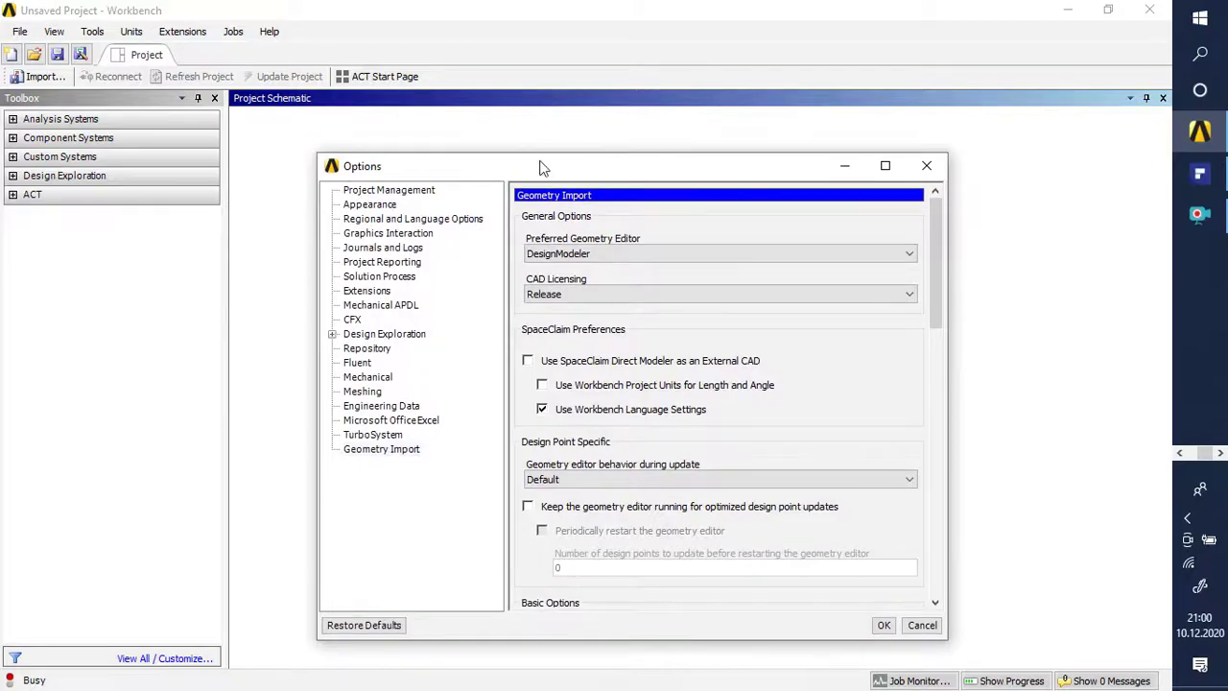
left_click(604, 249)
left_click(624, 269)
left_click_drag(598, 169, 579, 128)
left_click(602, 212)
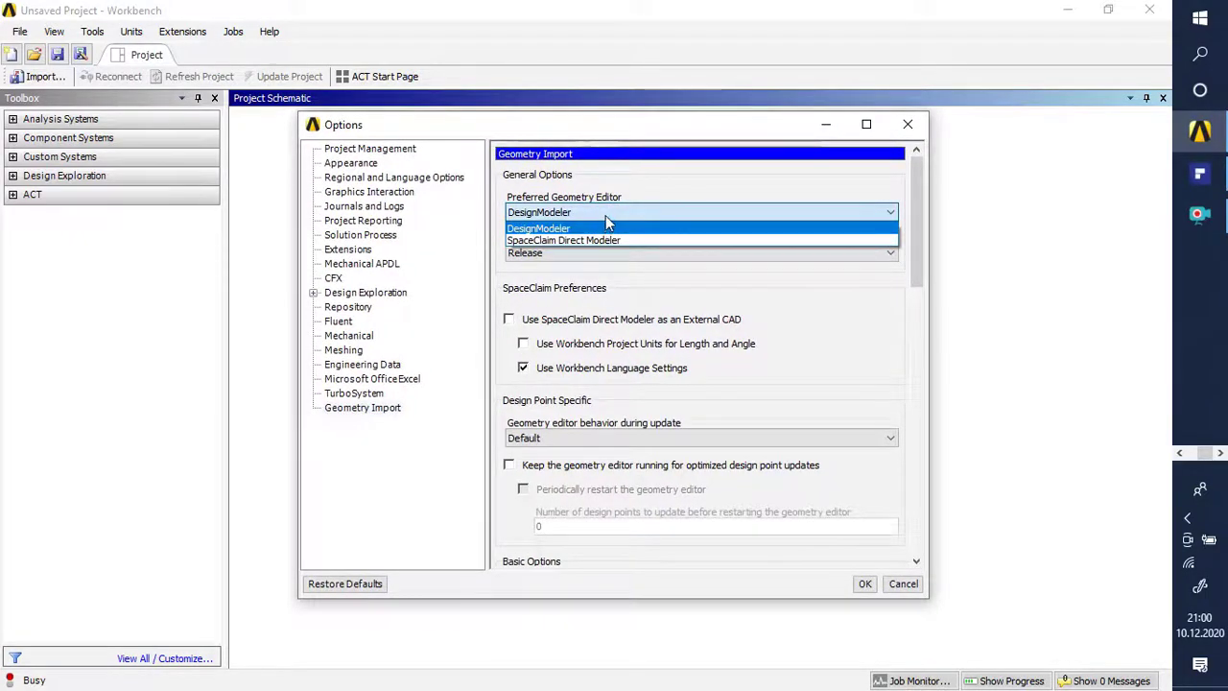
left_click(605, 231)
left_click_drag(619, 126, 573, 116)
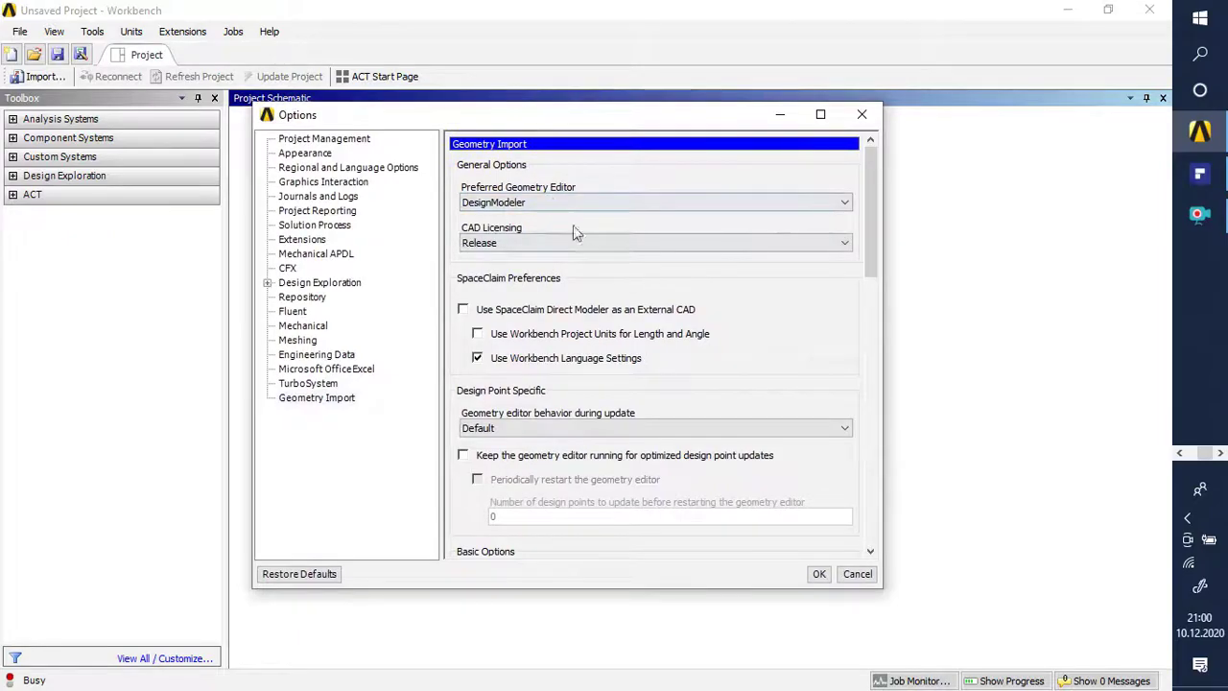
left_click(817, 572)
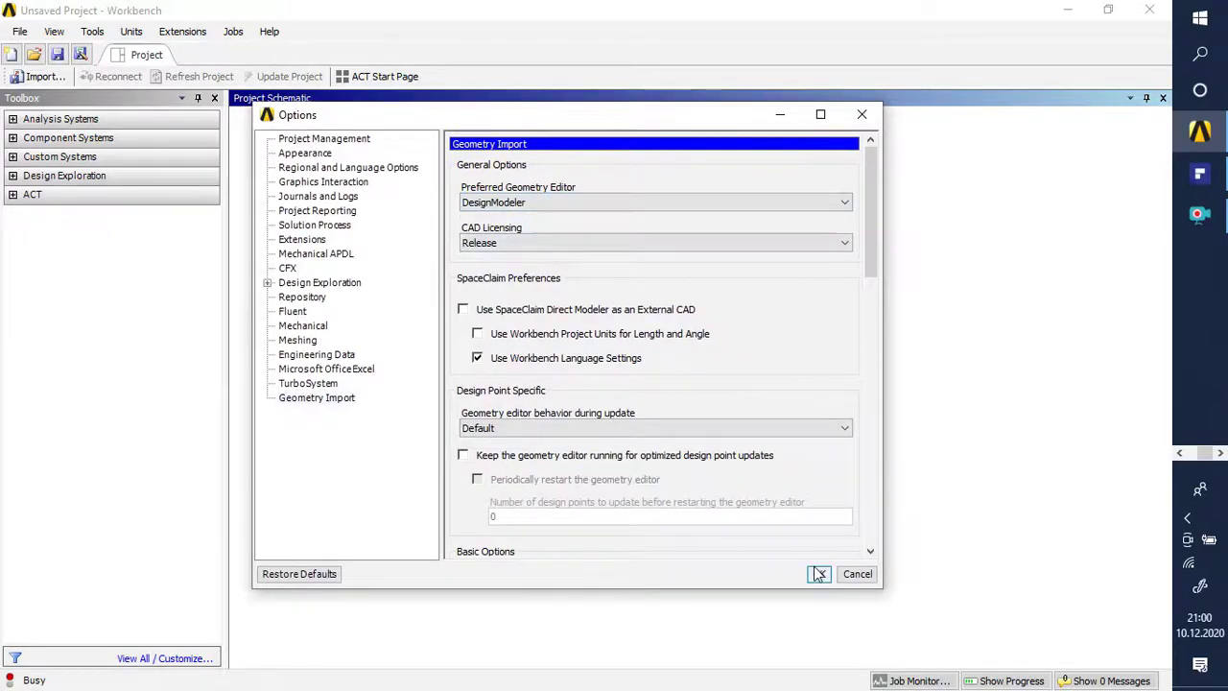
- Set the project unit system to Metric (tonne,mm,s,°C,mA,N,mV)
left_click(131, 32)
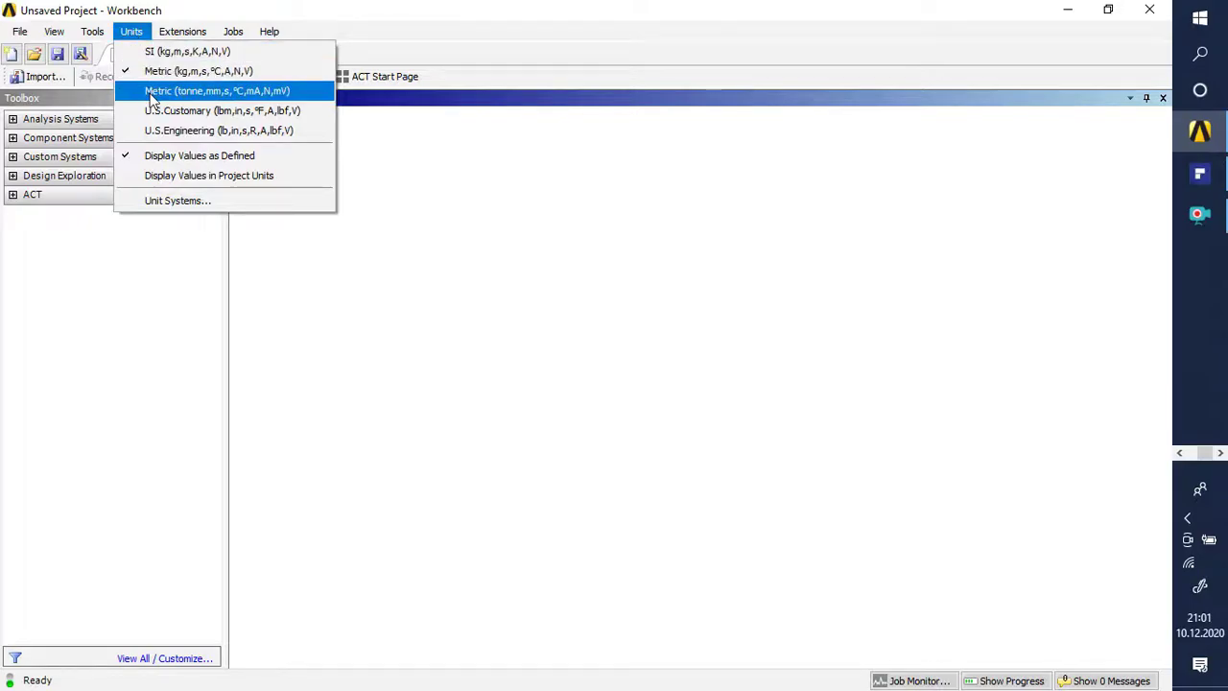
left_click(151, 92)
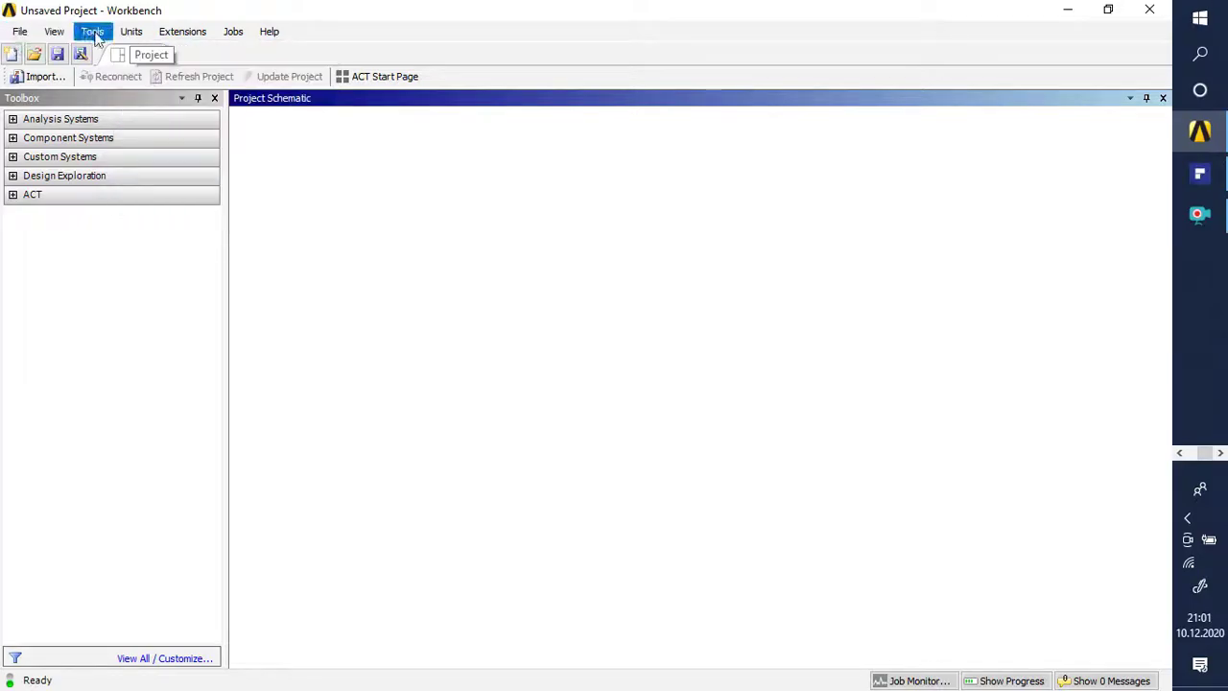
left_click(128, 32)
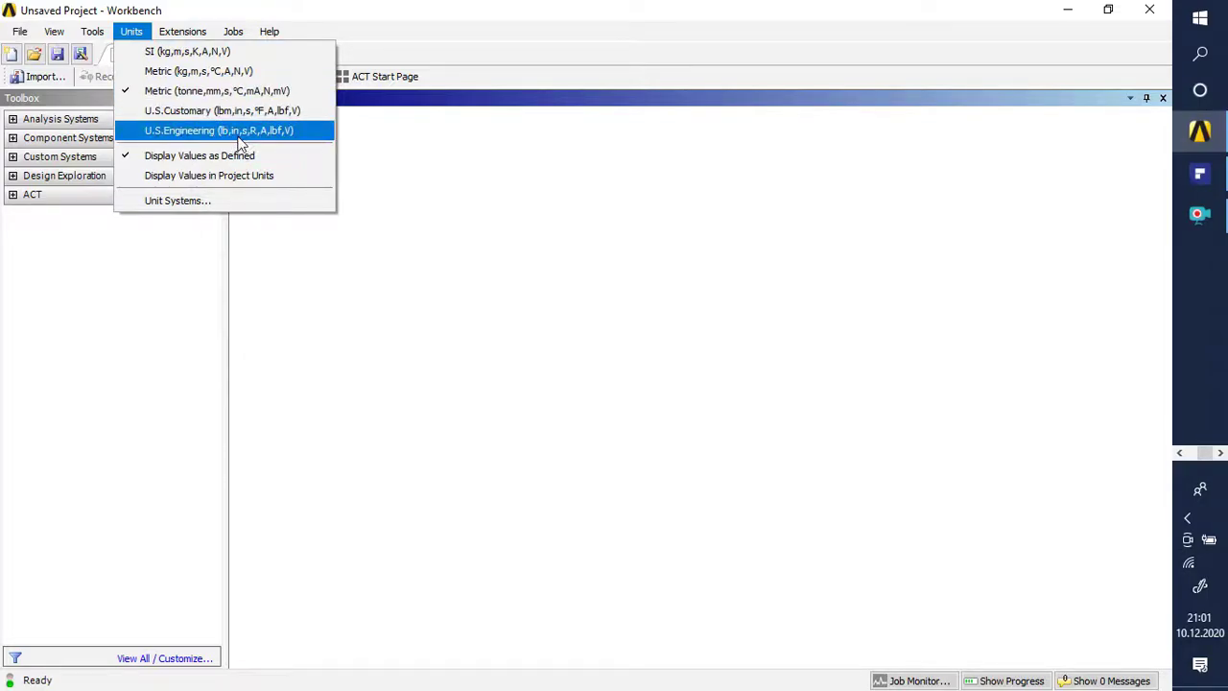
left_click(206, 72)
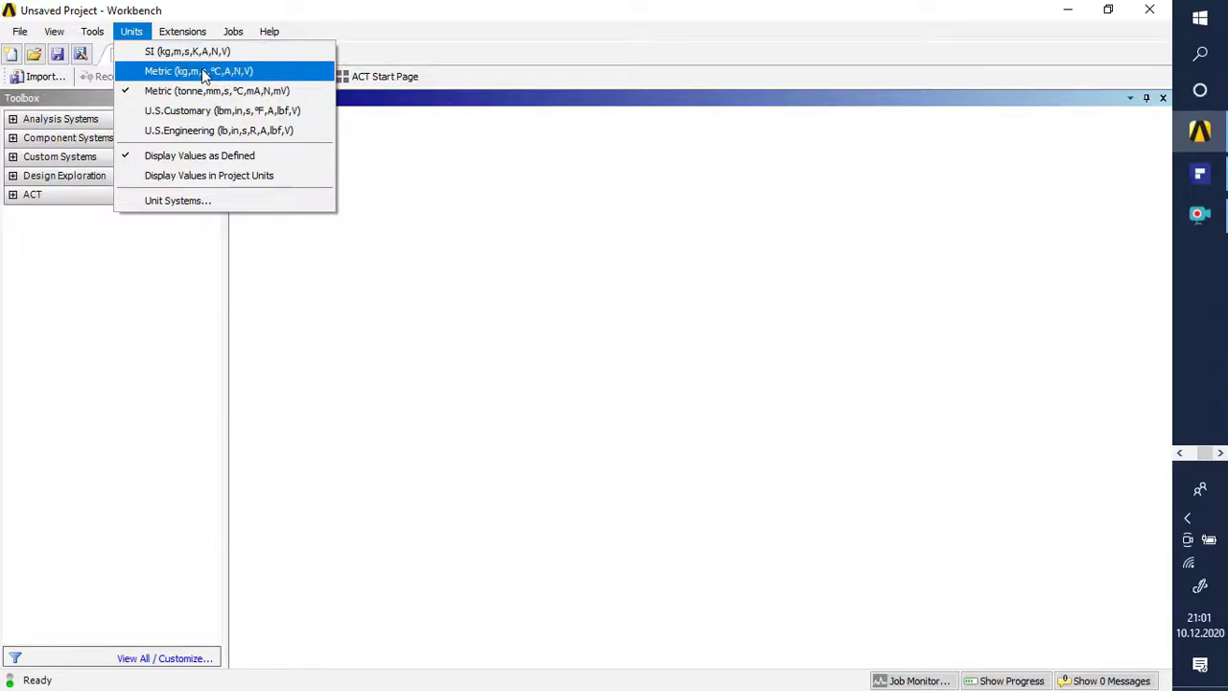
left_click(184, 34)
left_click(184, 33)
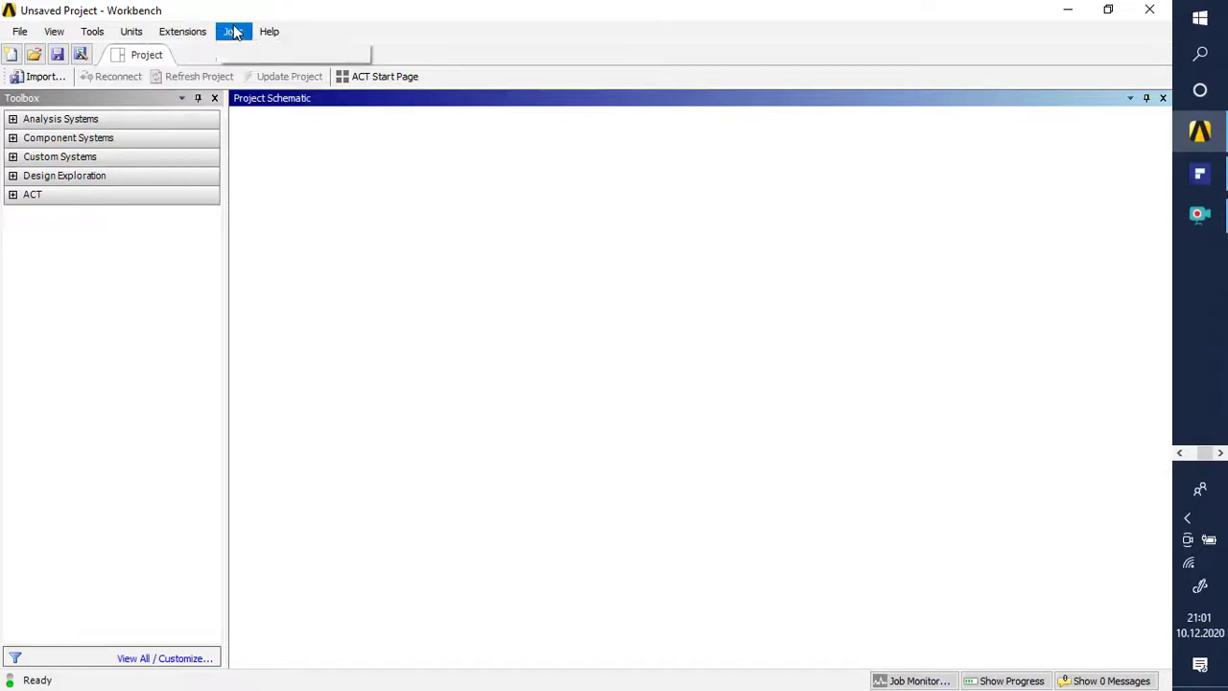
mouse_move(273, 33)
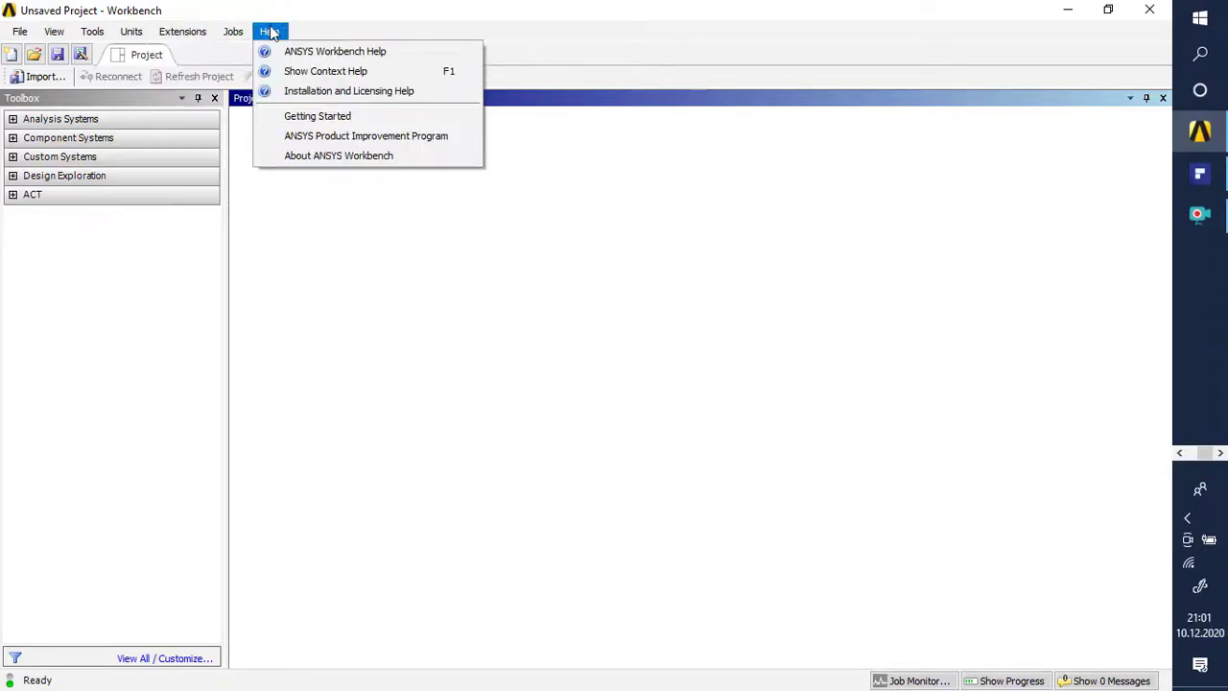
key("Right")
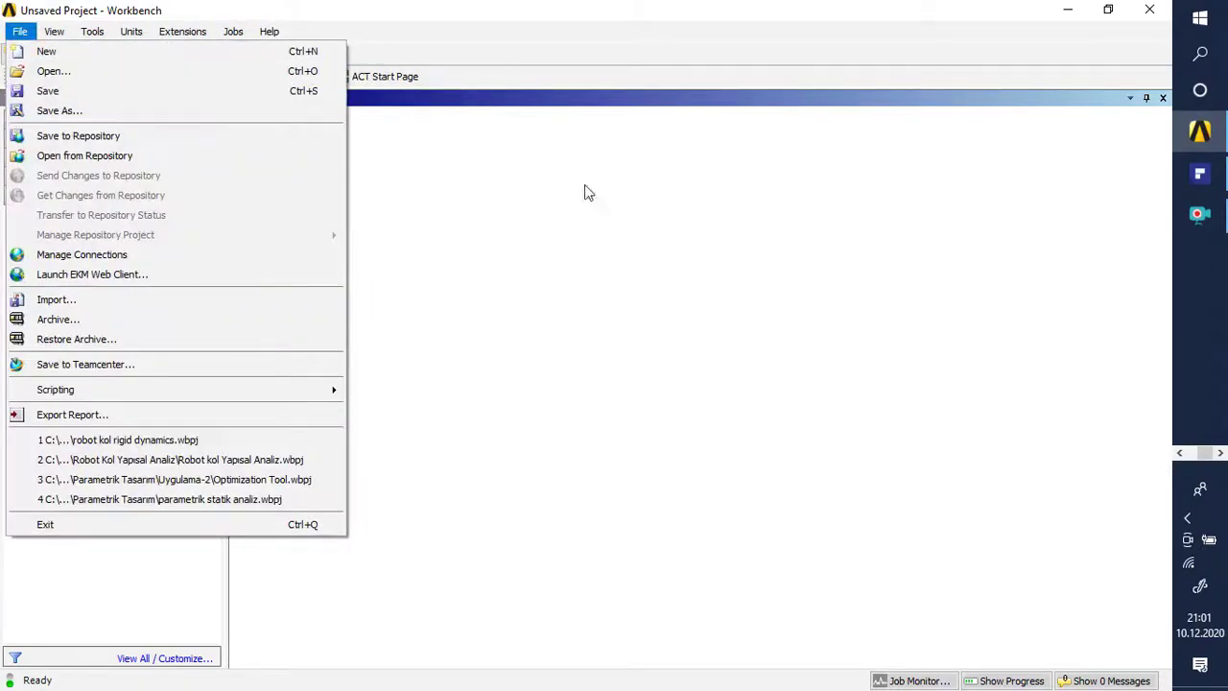
key("Escape")
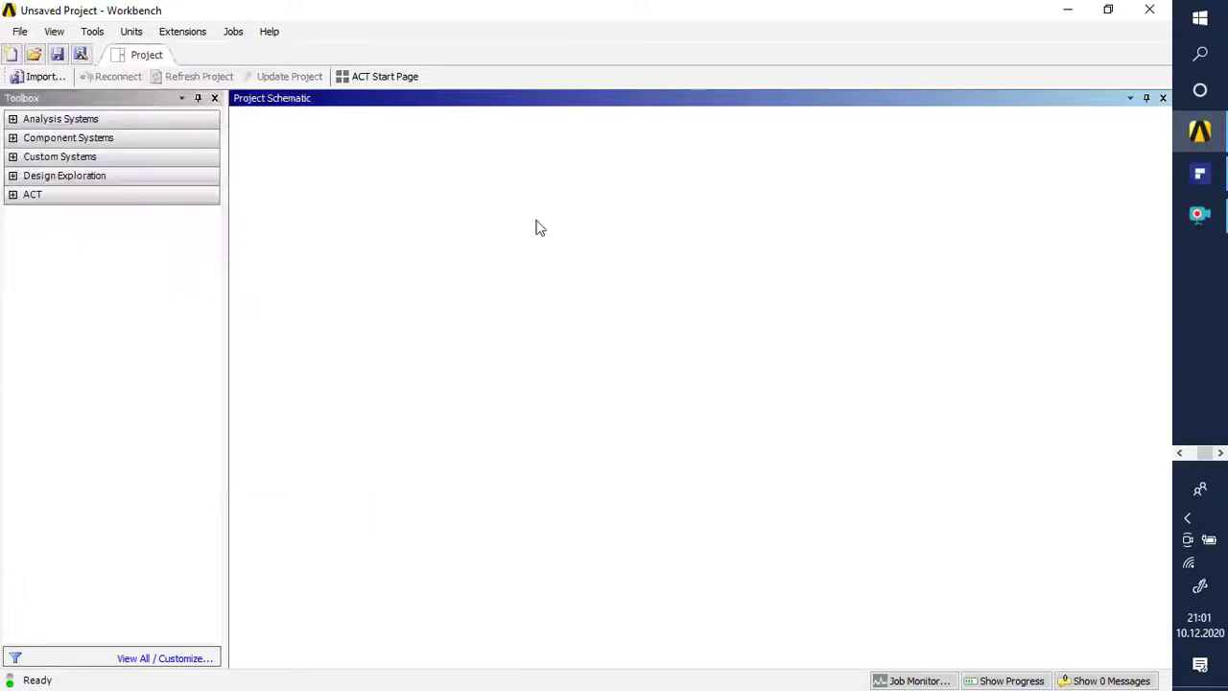
- Expand the Analysis Systems group in the toolbox and look through its available analysis types
left_click(13, 124)
left_click(12, 120)
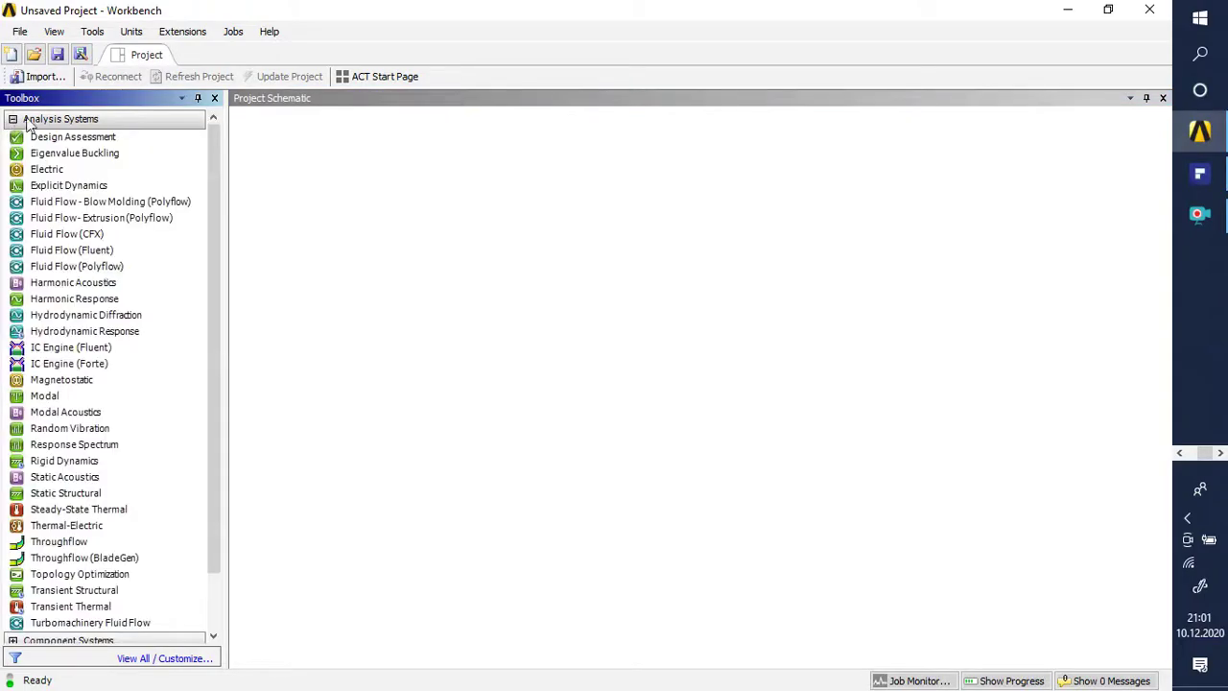
scroll(220, 379, "down", 3)
scroll(217, 319, "up", 3)
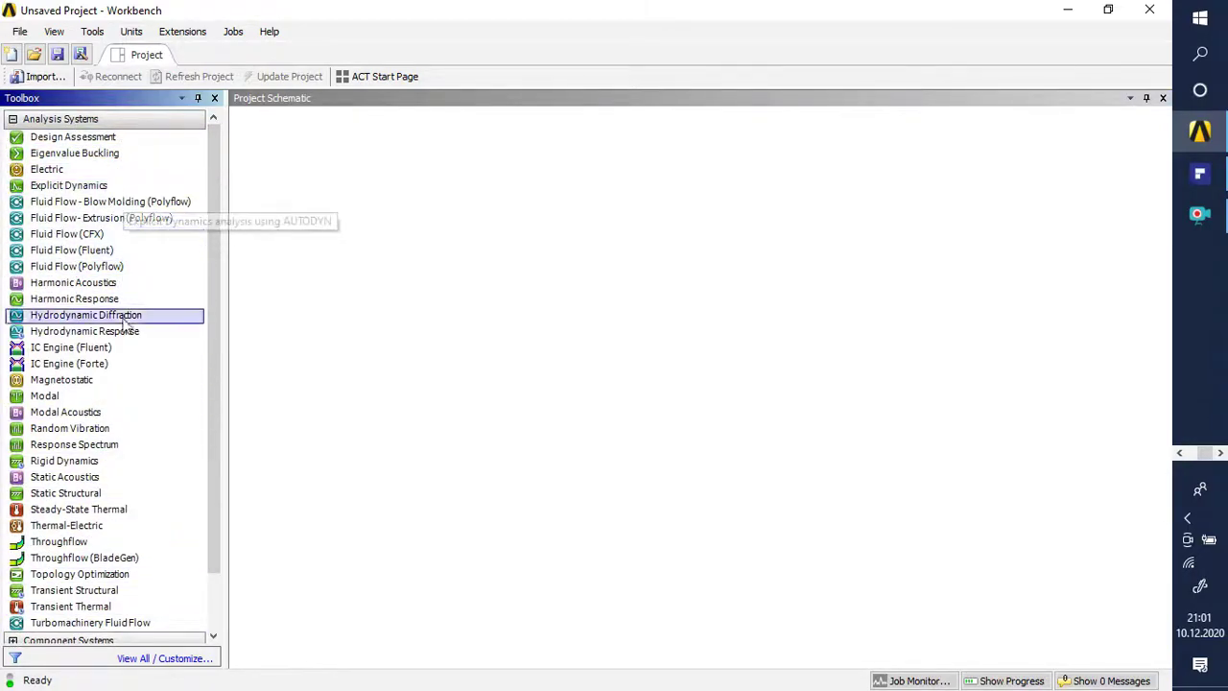
scroll(220, 485, "down", 3)
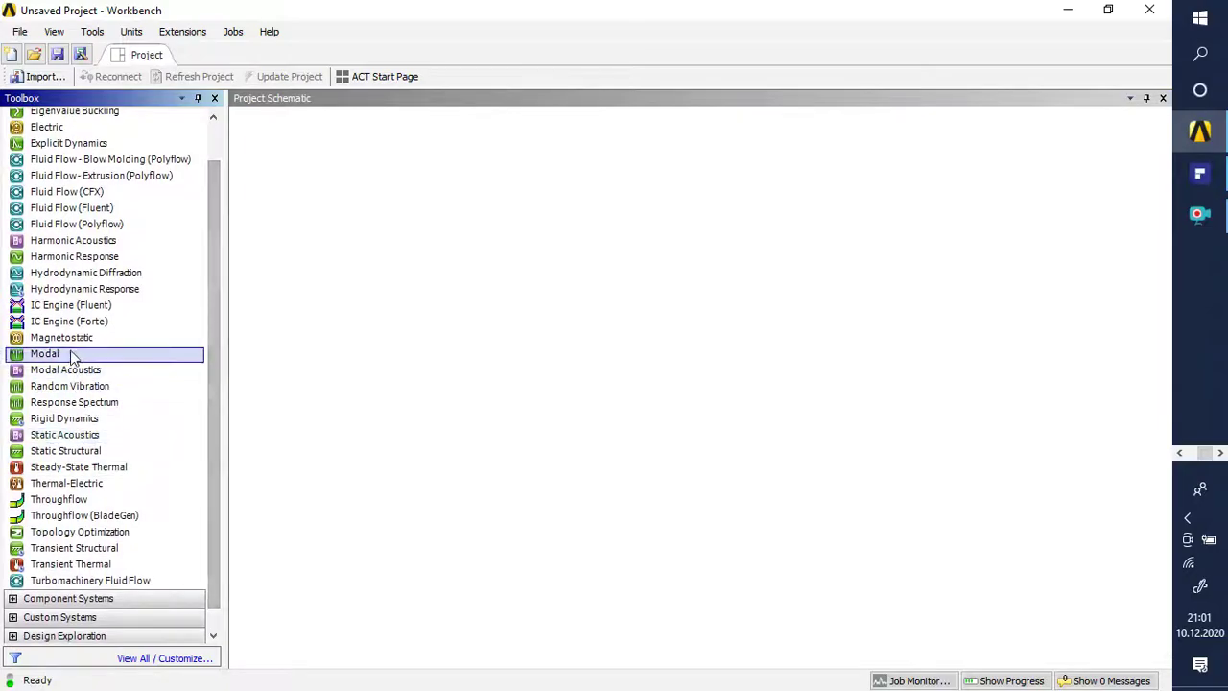
left_click(351, 165)
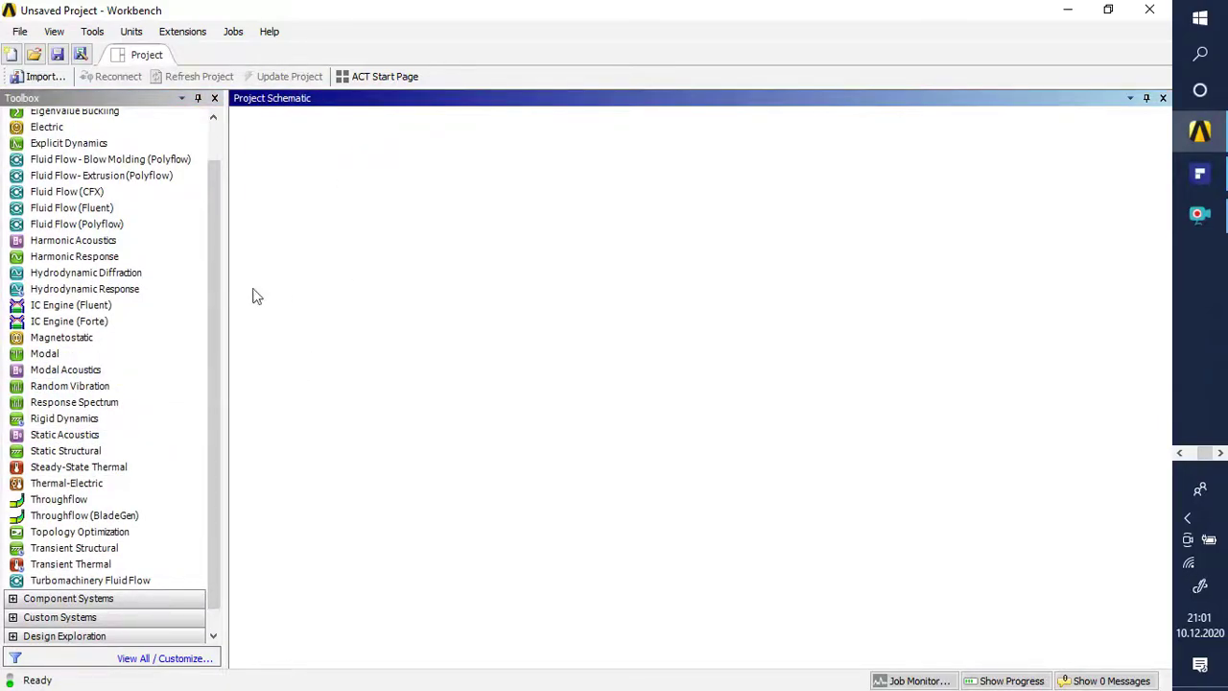
scroll(223, 244, "up", 3)
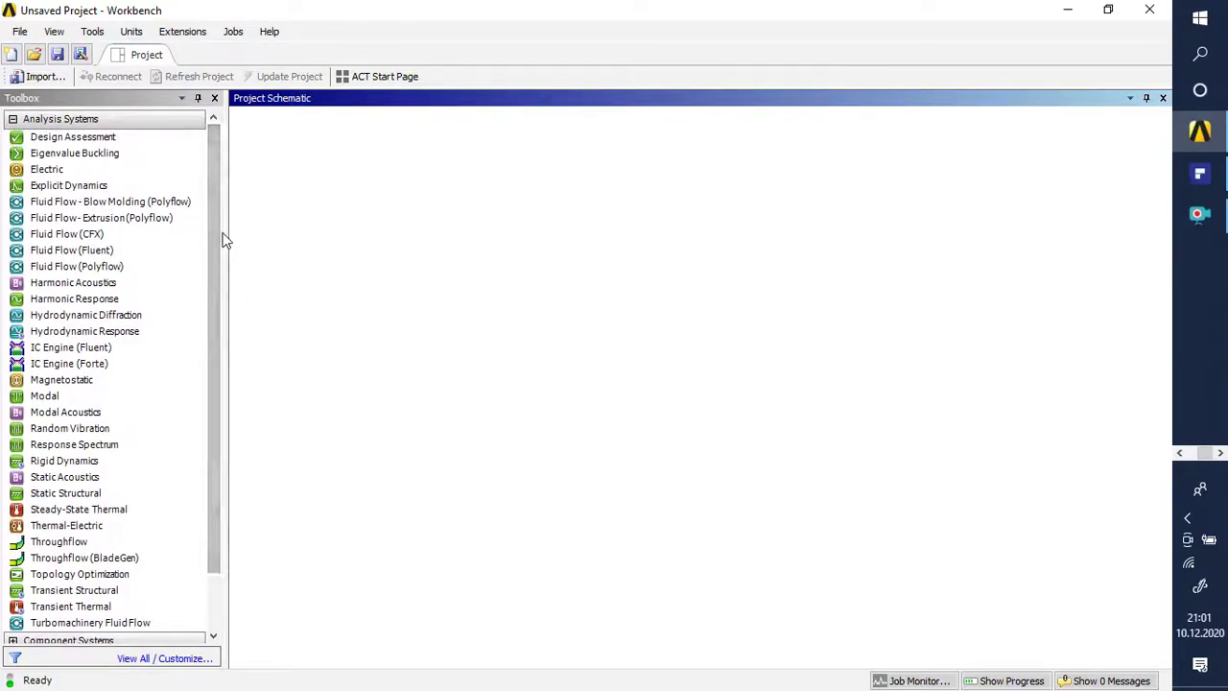
- Examine the Explicit Dynamics, Harmonic Response, Modal, Static Structural, Steady-State Thermal and Topology Optimization systems
left_click(95, 188)
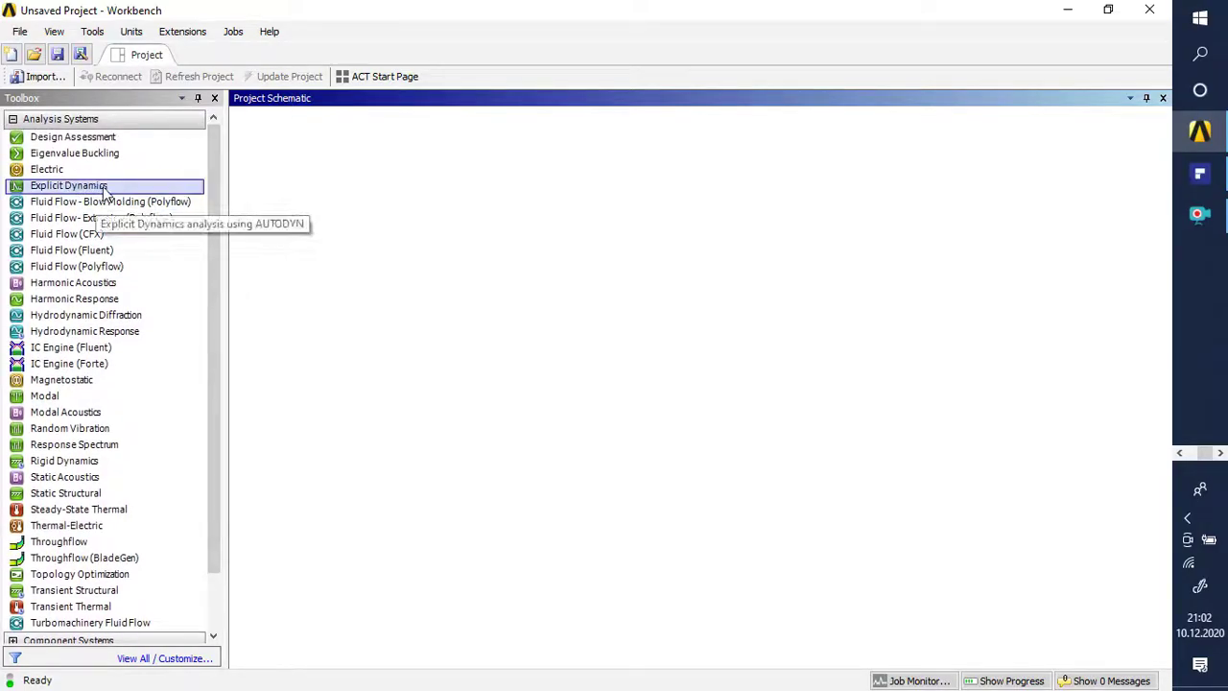
left_click(106, 302)
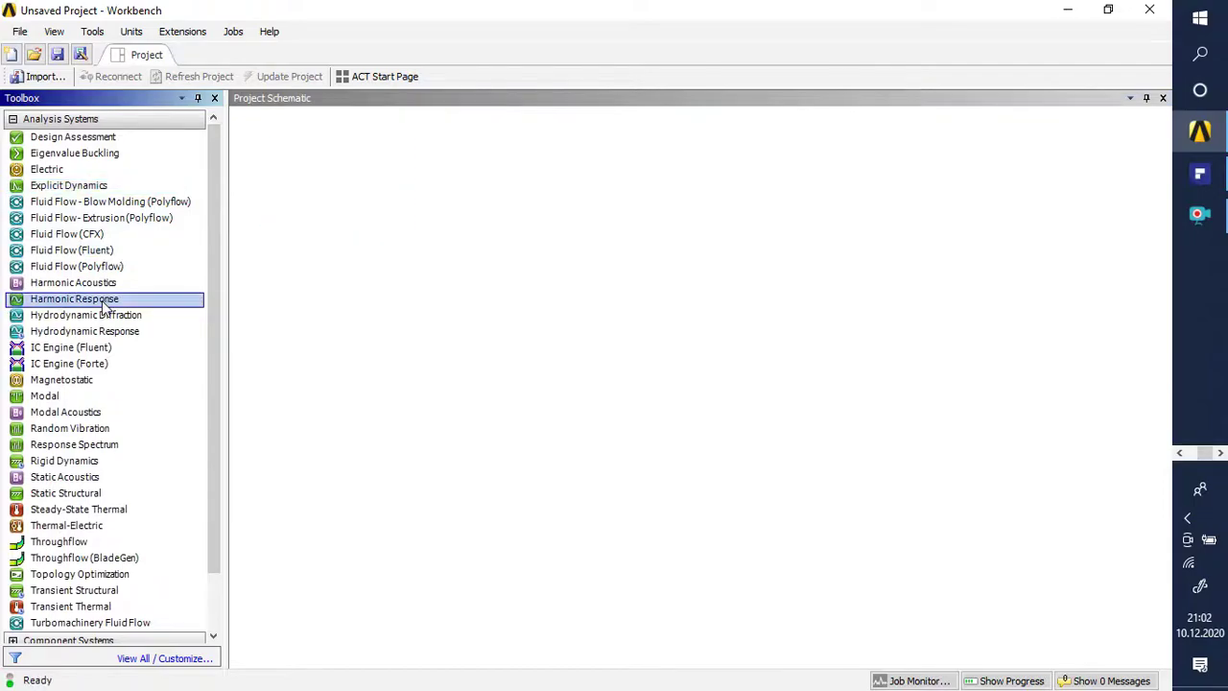
left_click(60, 396)
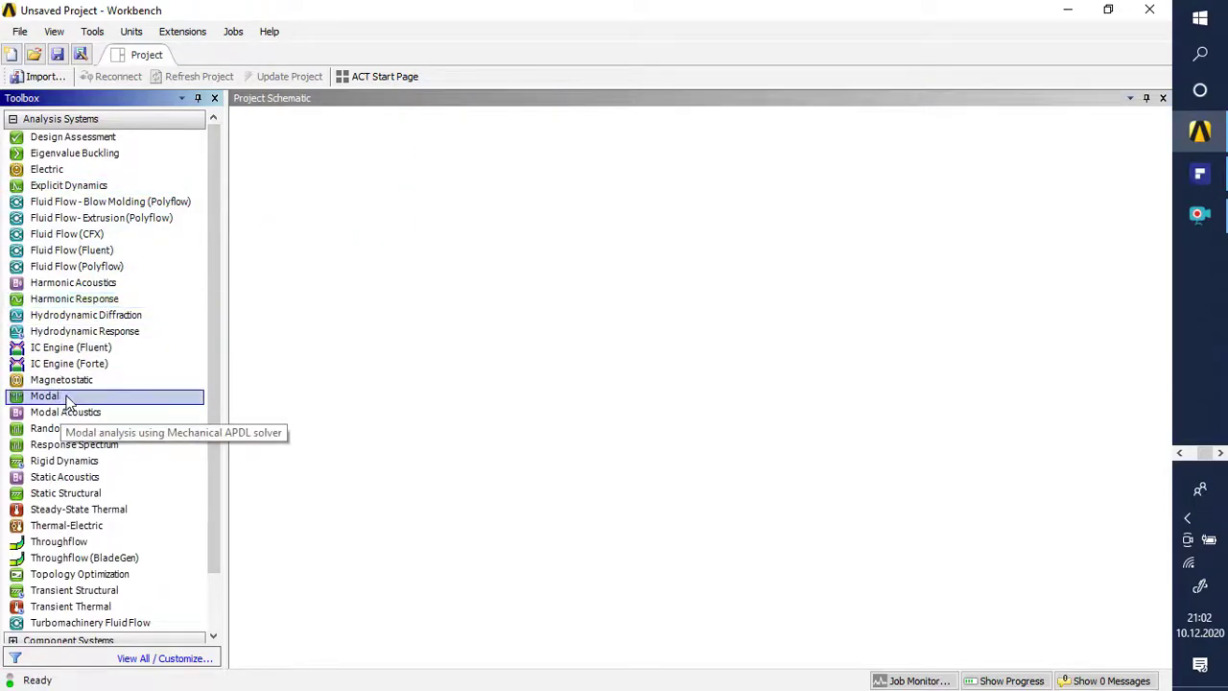
left_click(100, 495)
scroll(101, 495, "down", 2)
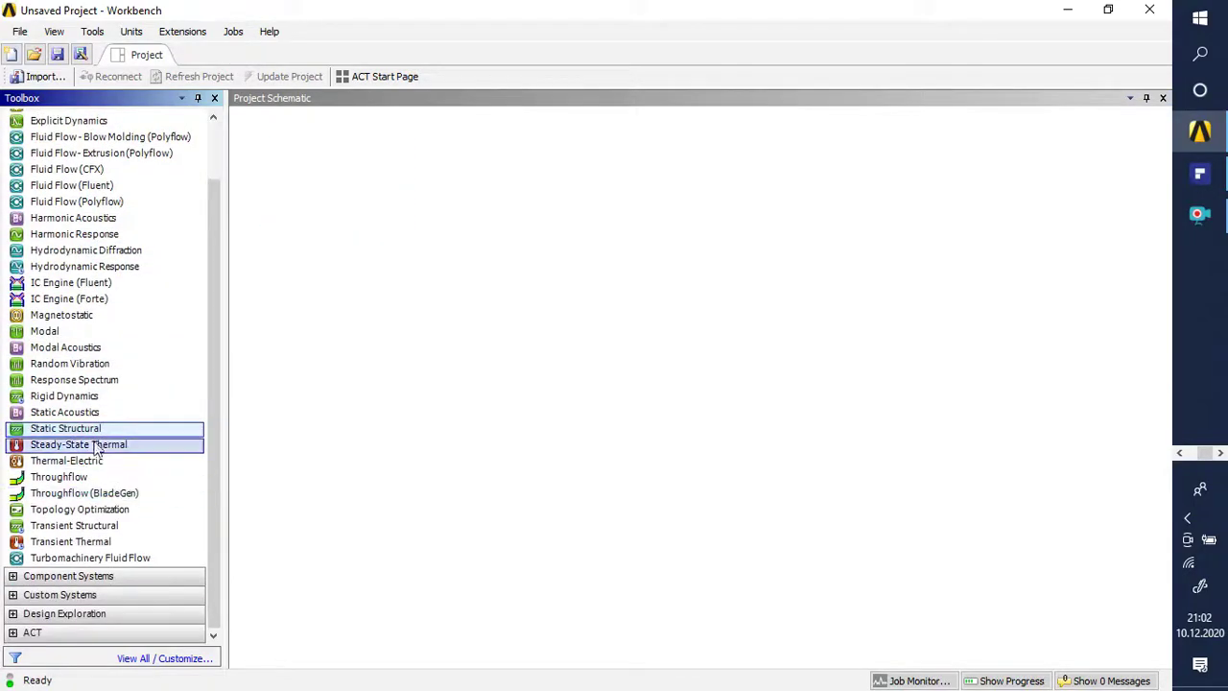
left_click_drag(100, 446, 101, 456)
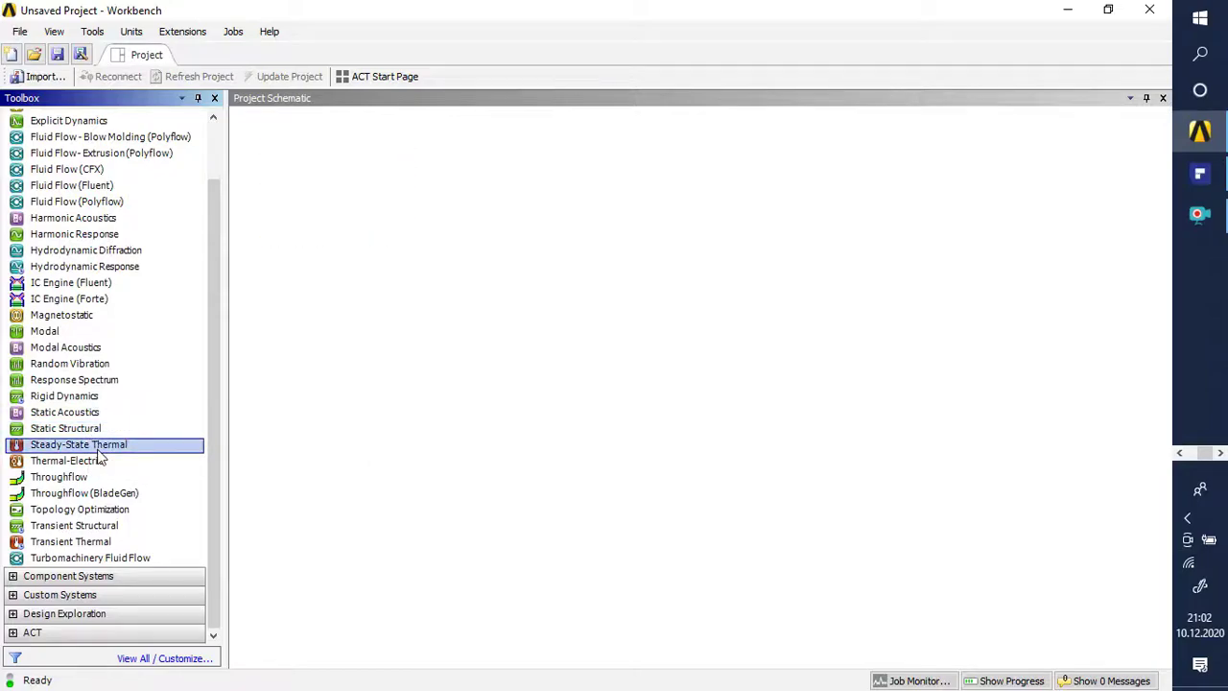
left_click_drag(103, 509, 111, 518)
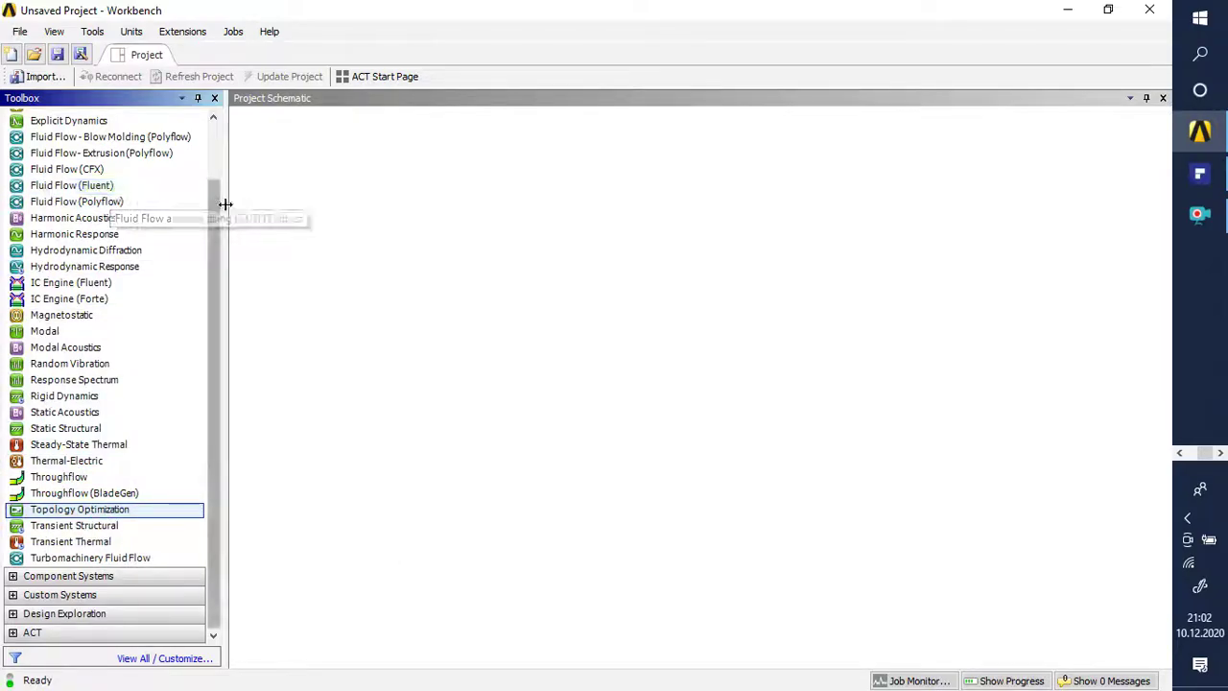
- Look through the toolbox's Analysis Systems and the optimization tools in the Design Exploration group, then collapse that group
left_click_drag(209, 299, 230, 260)
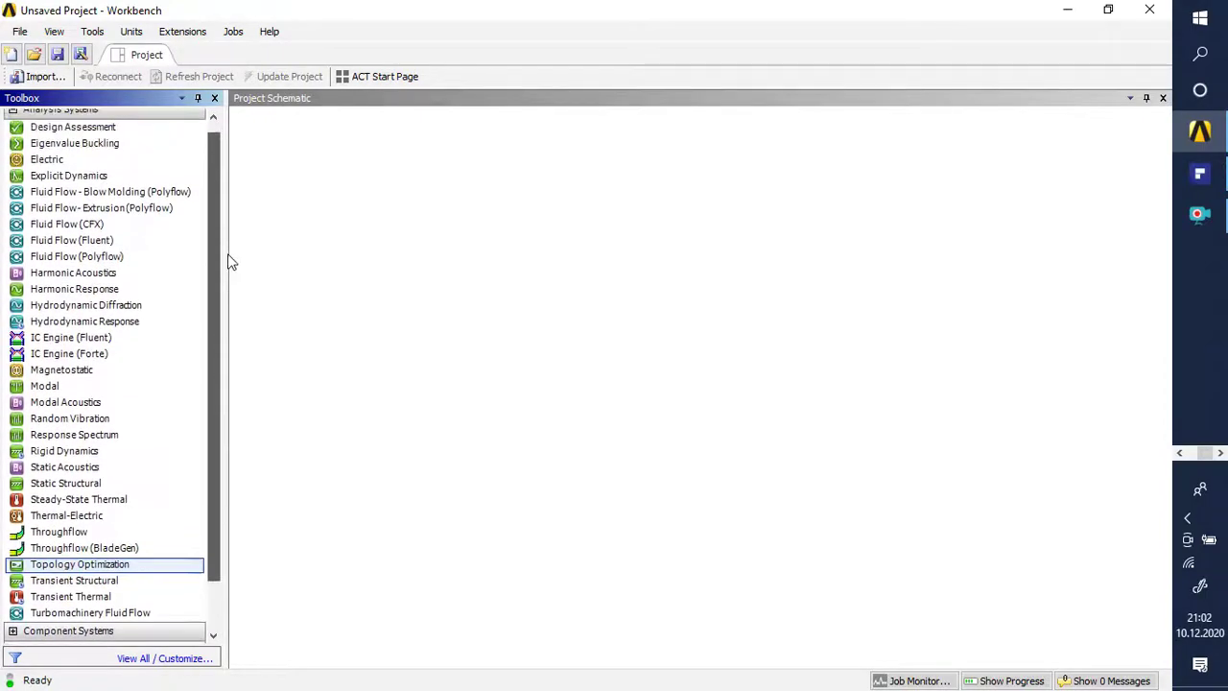
left_click(154, 293)
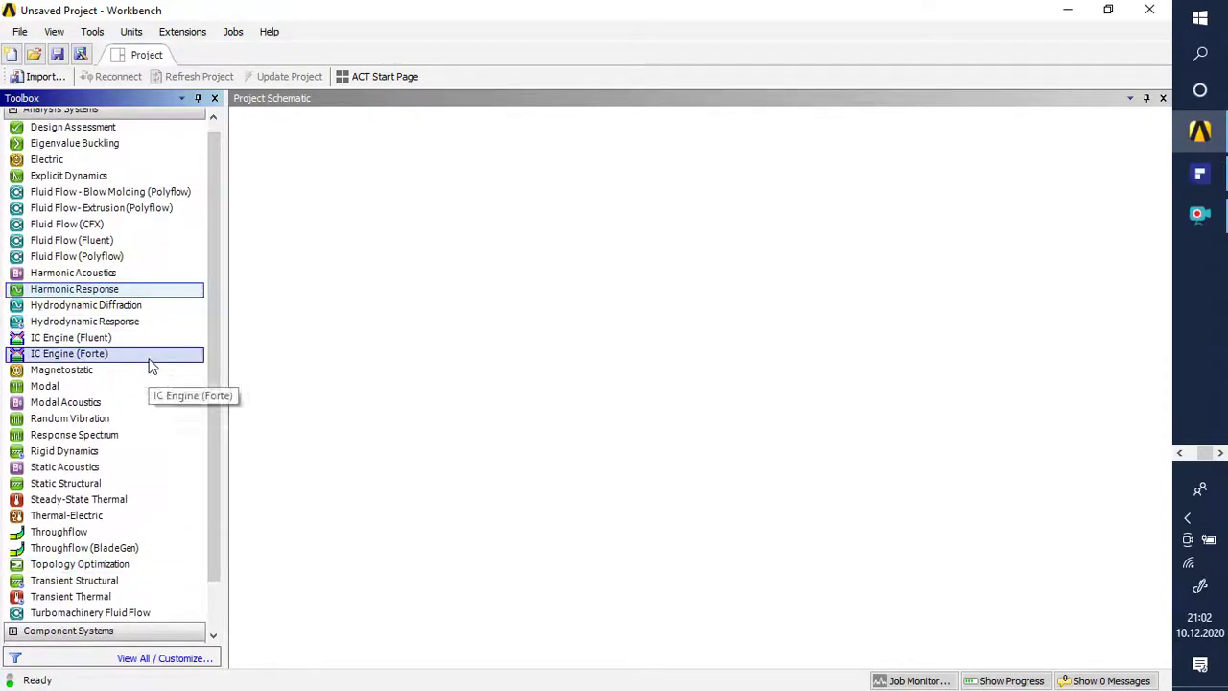
scroll(94, 403, "down", 1)
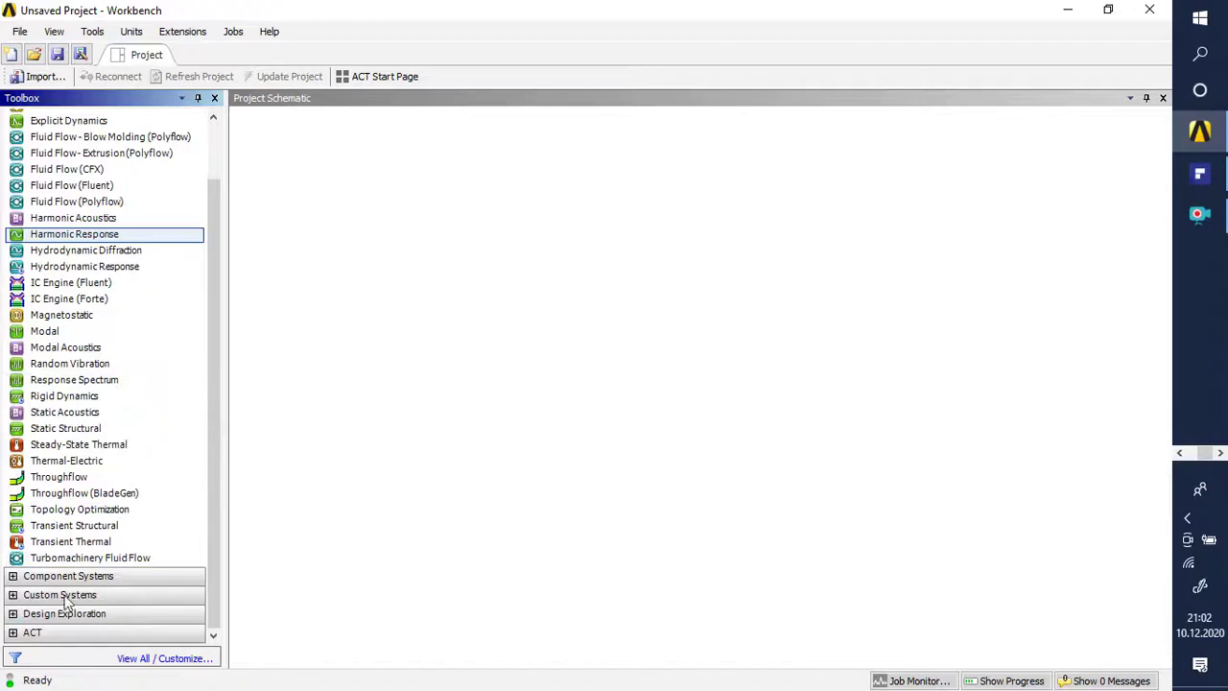
left_click(14, 615)
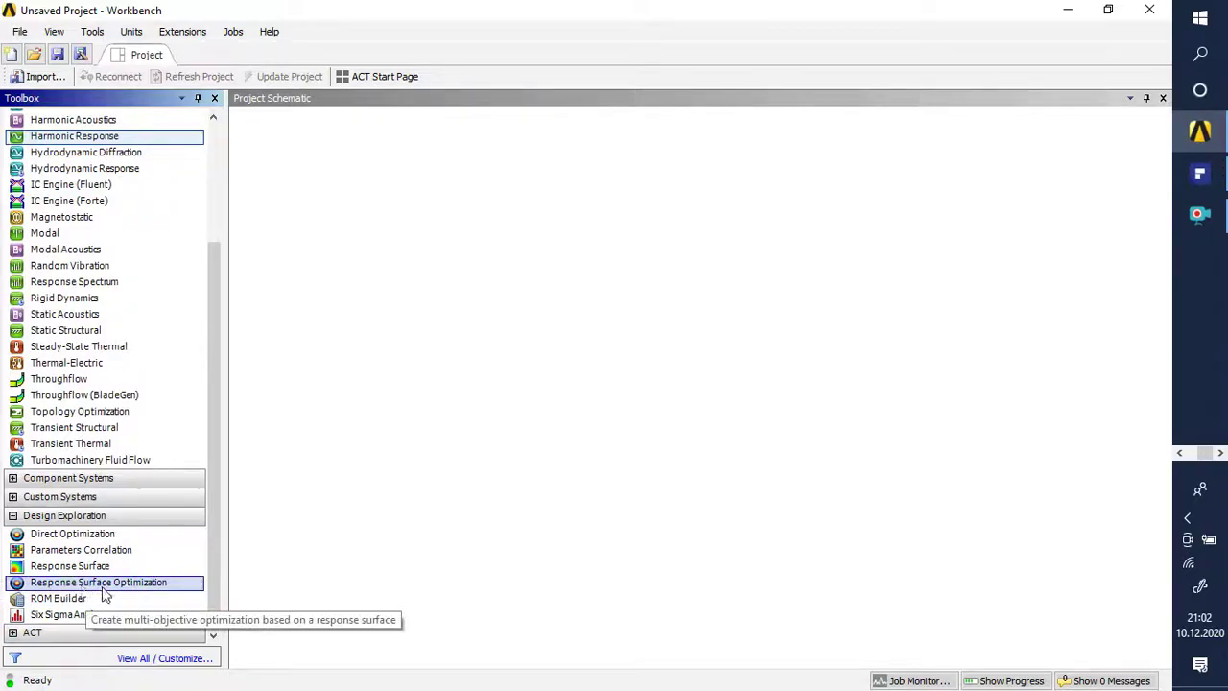
left_click(12, 517)
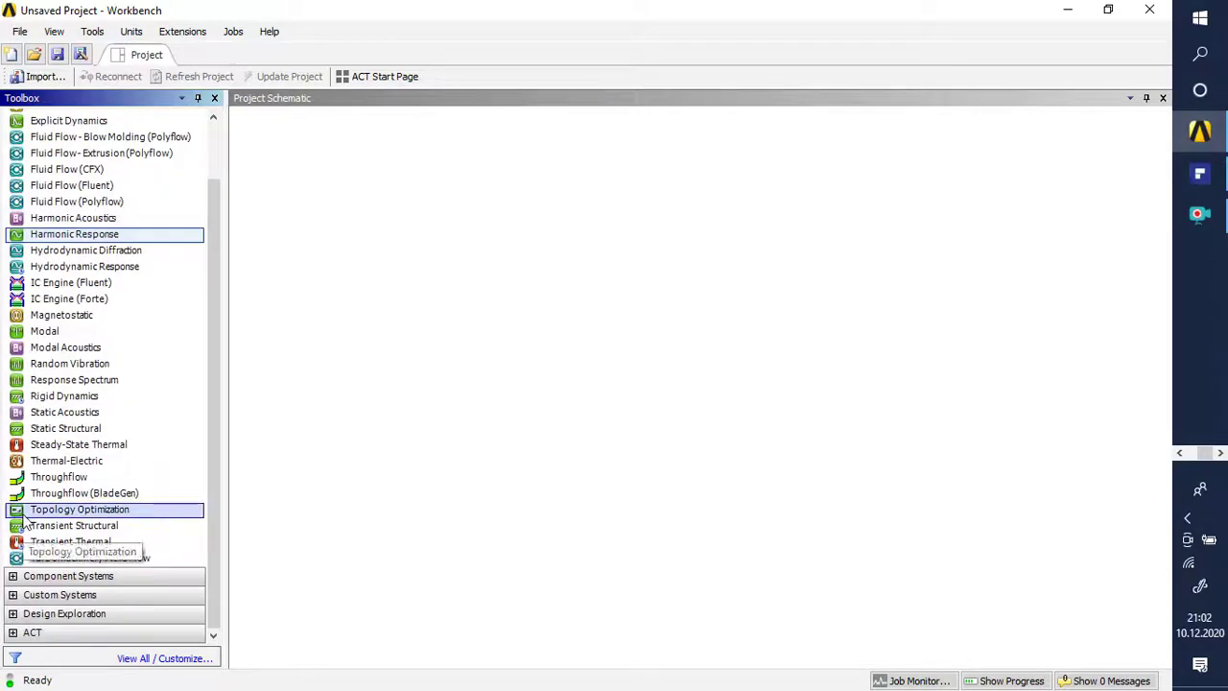
left_click_drag(222, 313, 214, 258)
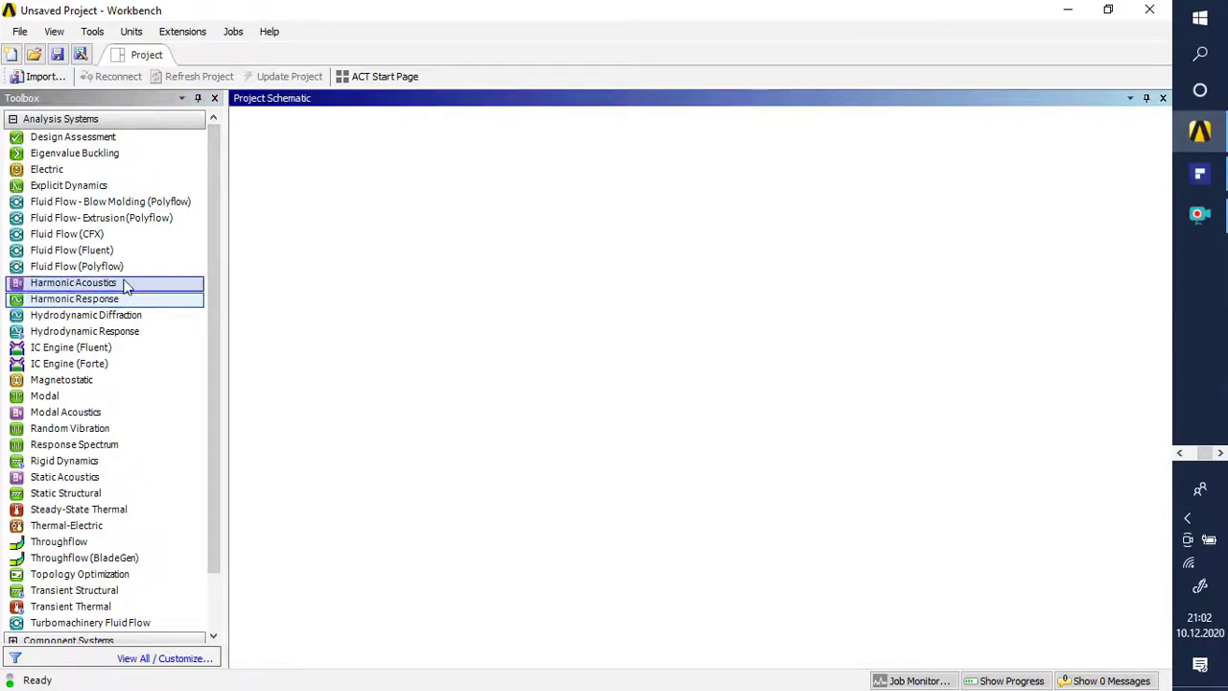
- Add a Static Structural system to the Project Schematic and name it "Masa Analizi"
left_click(92, 493)
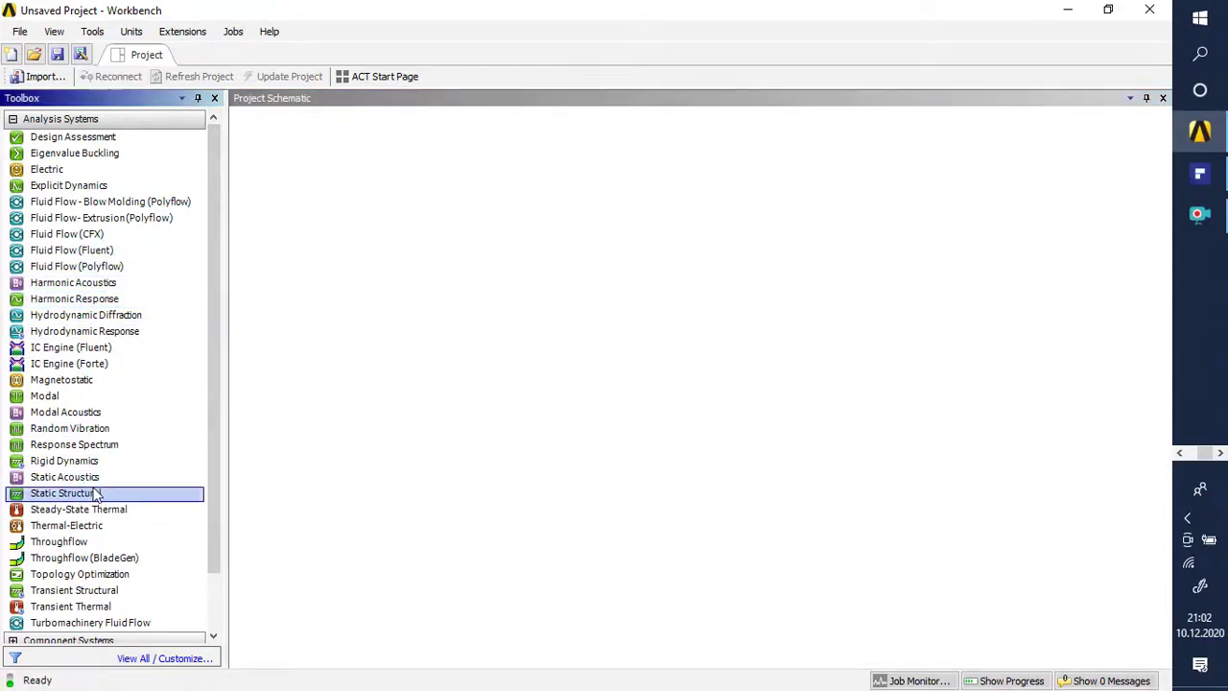
left_click_drag(100, 497, 319, 205)
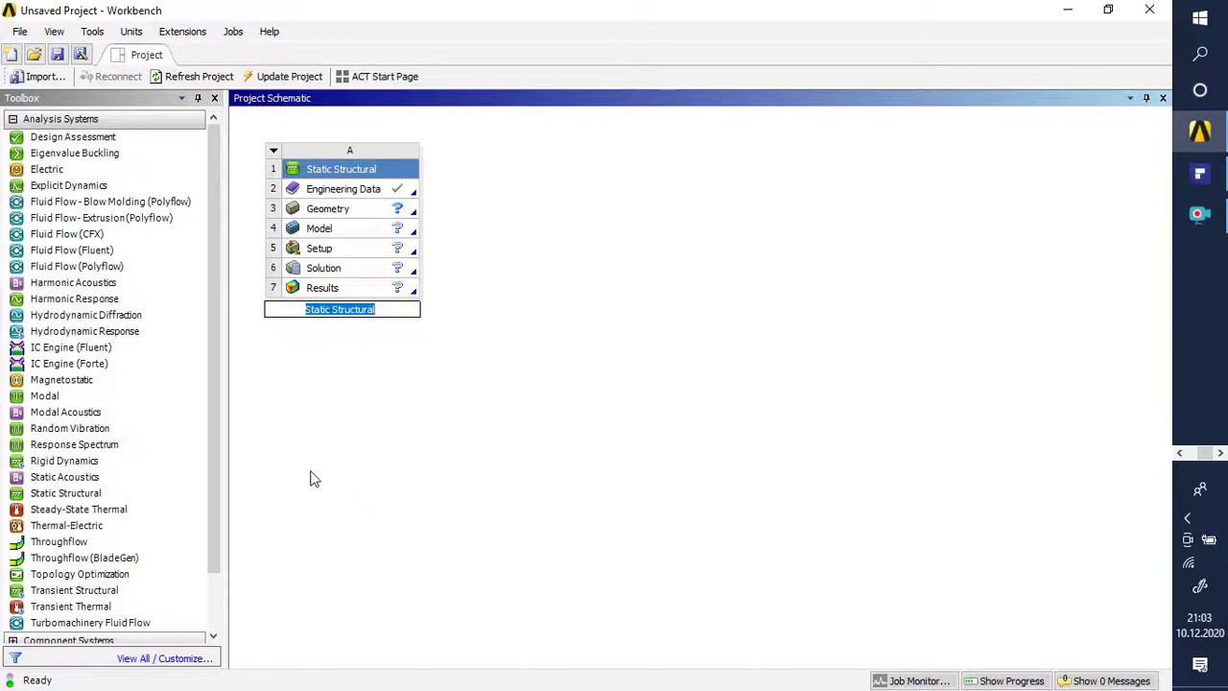
type("Masa")
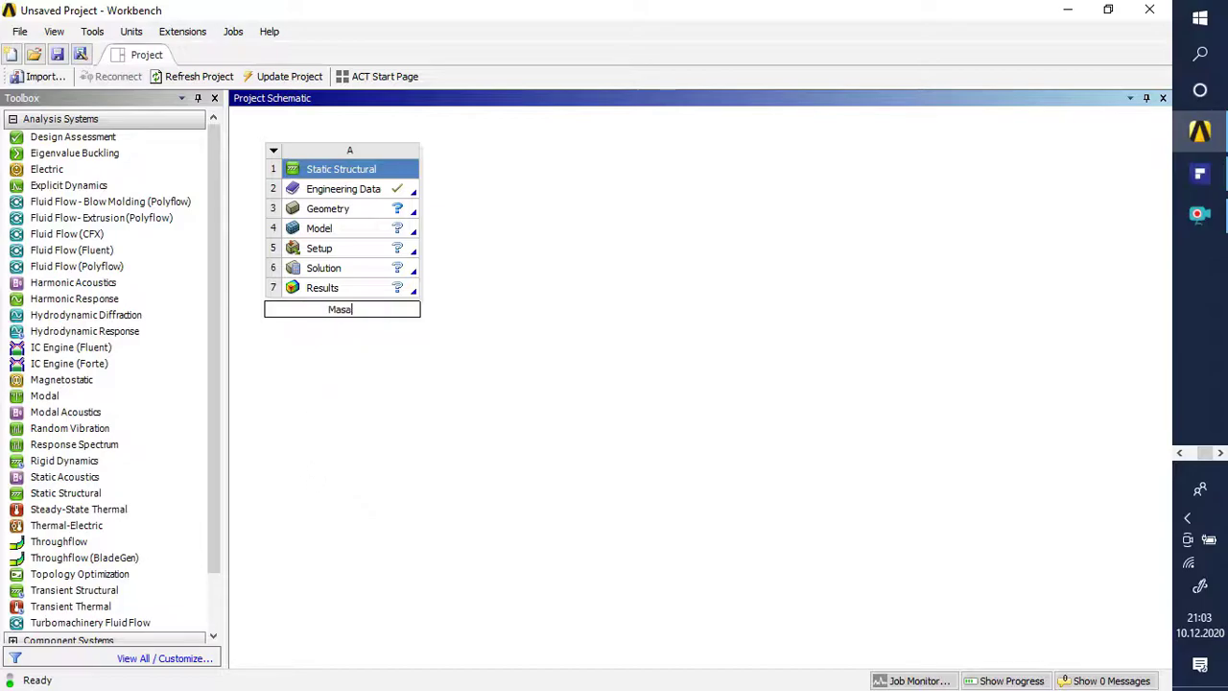
type(" Analizi")
key("Return")
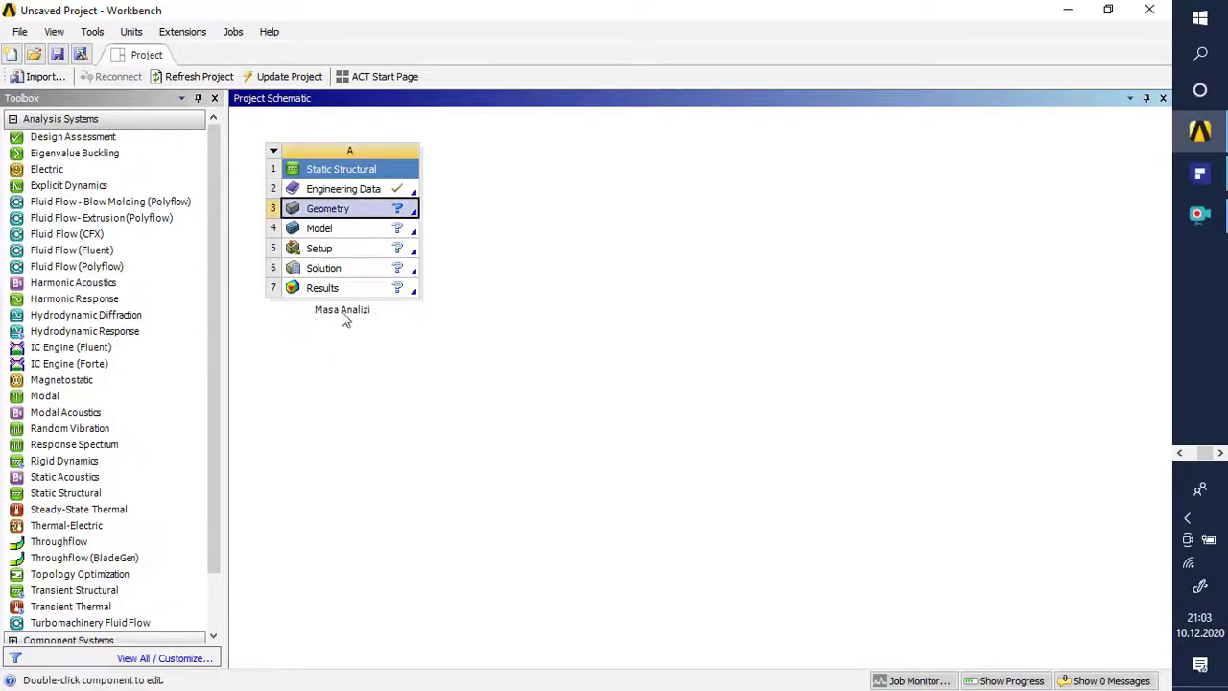
- Go through the Masa Analizi system's cells in order, from Engineering Data to Results
left_click(326, 195)
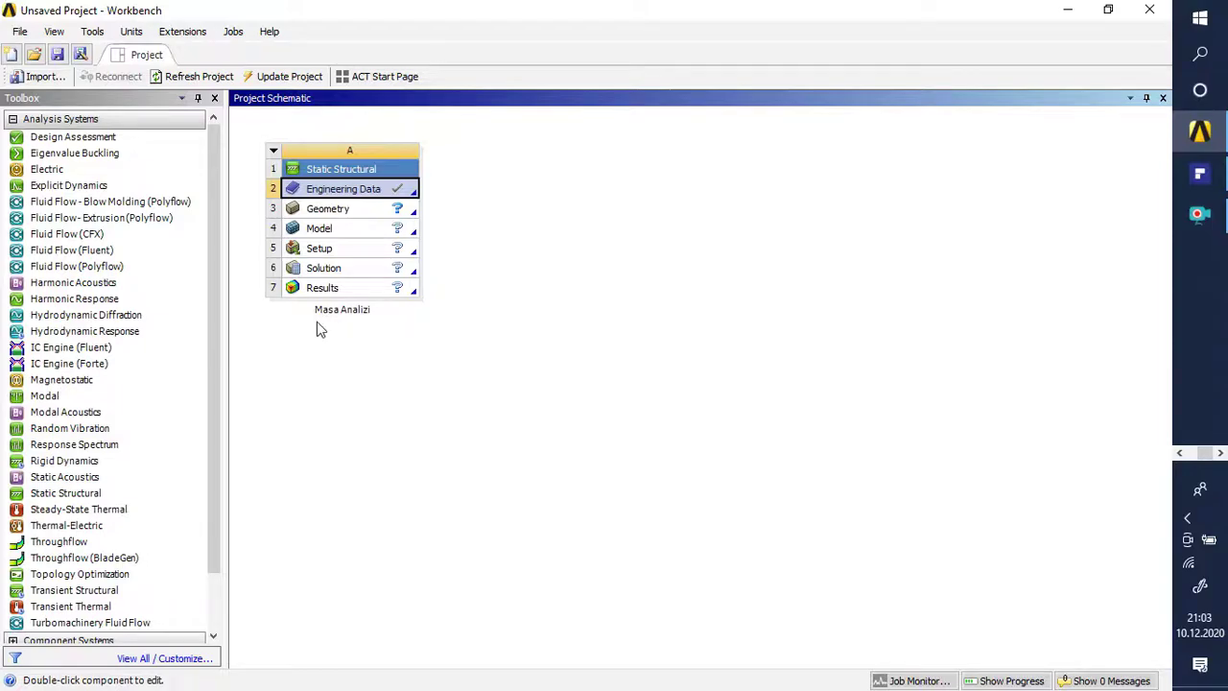
left_click(336, 228)
left_click(343, 191)
left_click(346, 210)
left_click(345, 228)
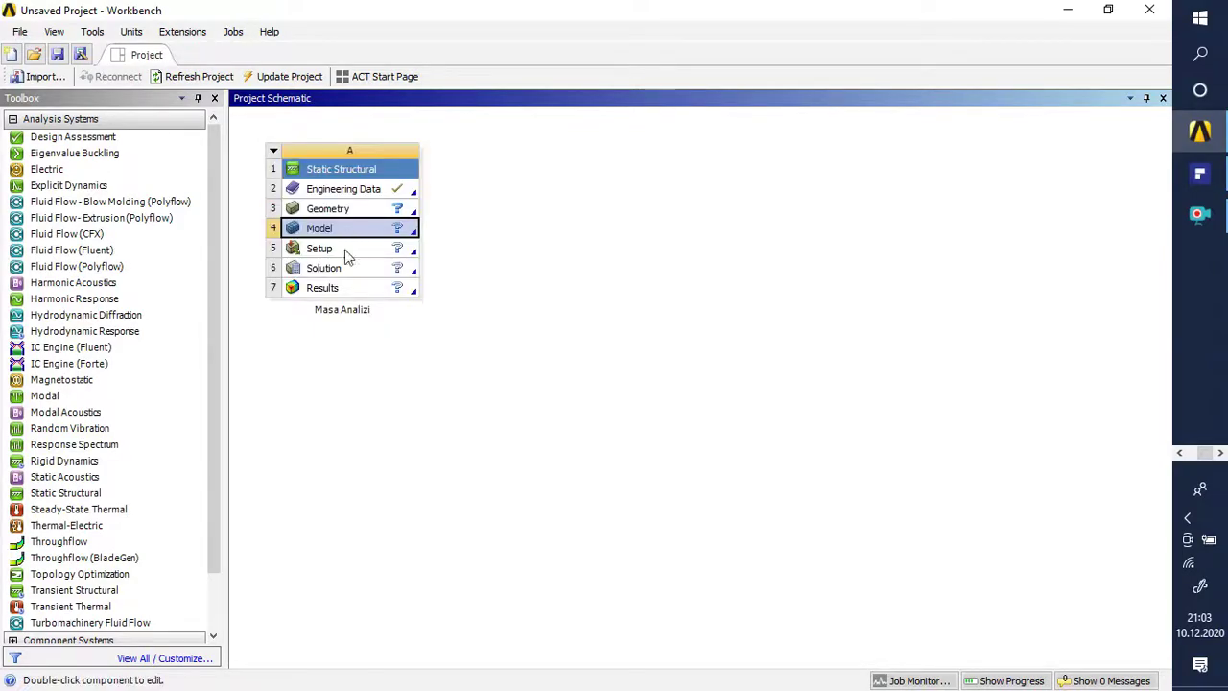
left_click(346, 248)
left_click(346, 269)
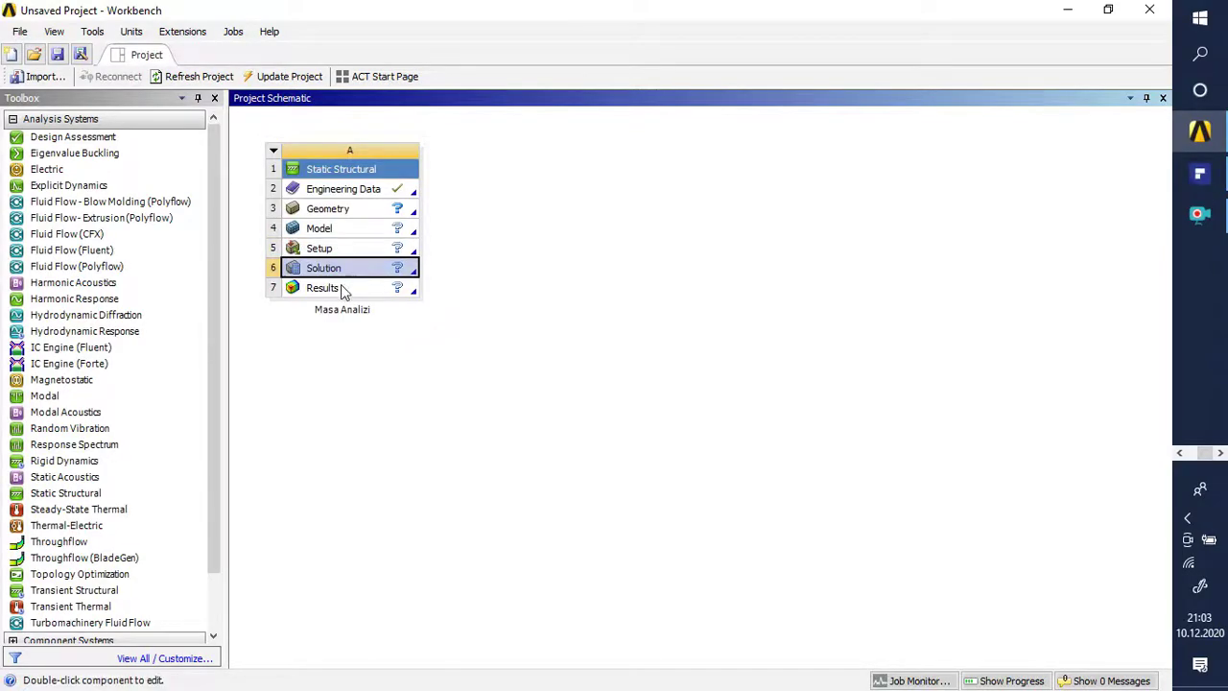
left_click(346, 288)
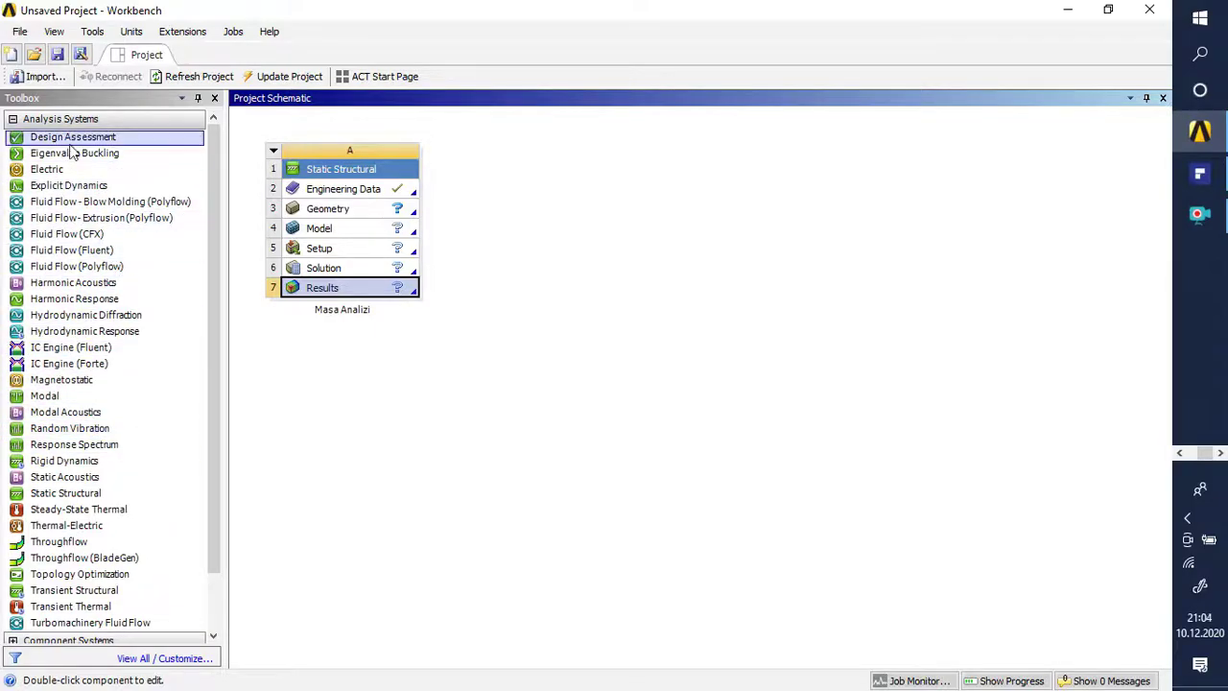
- Review the role and status mark of each Static Structural stage again, ending back at Engineering Data
left_click(331, 192)
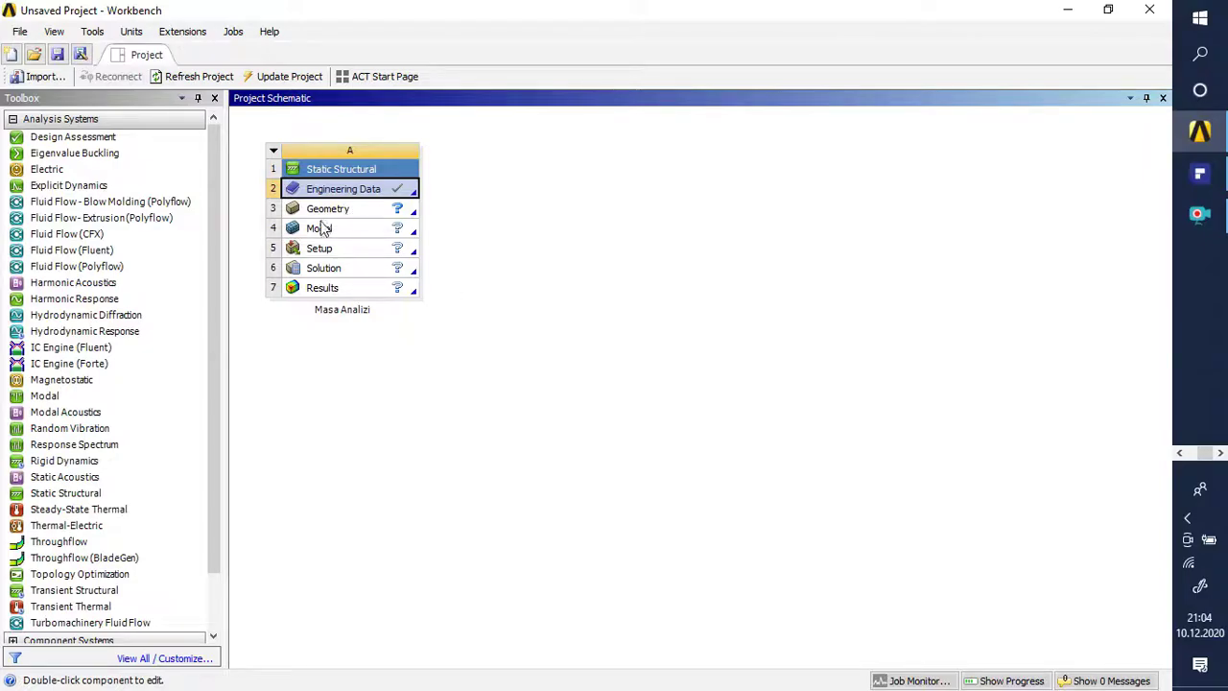
double_click(343, 189)
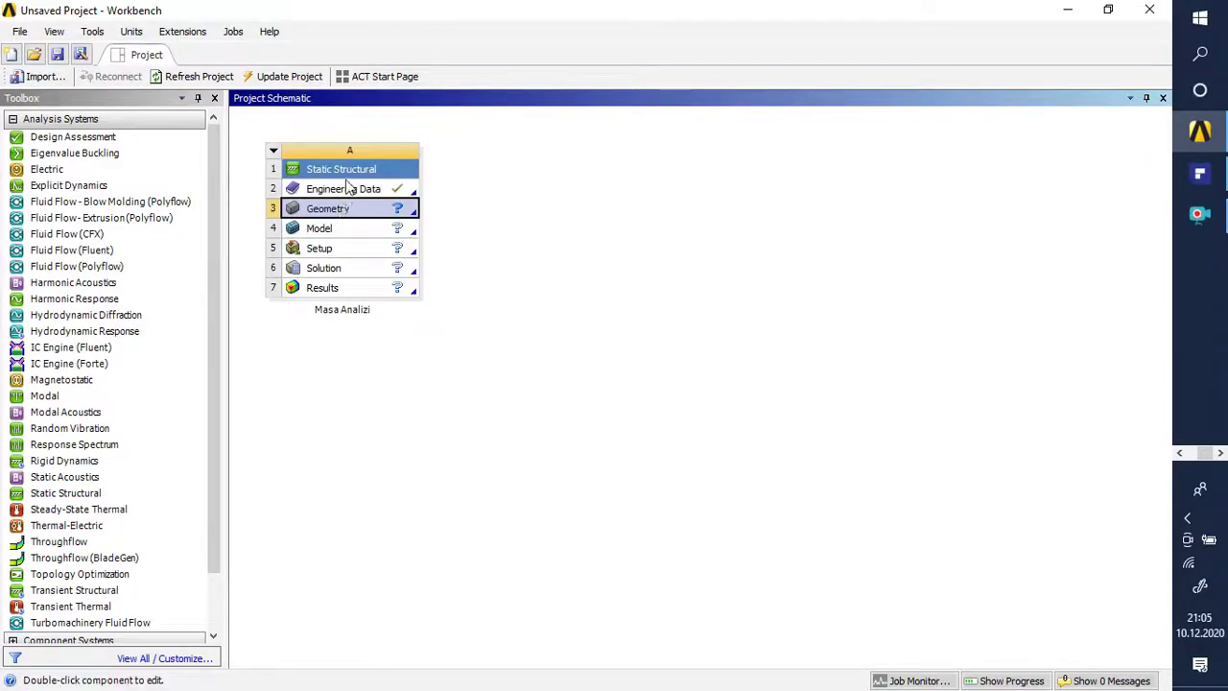
left_click(349, 188)
left_click(348, 210)
left_click(334, 230)
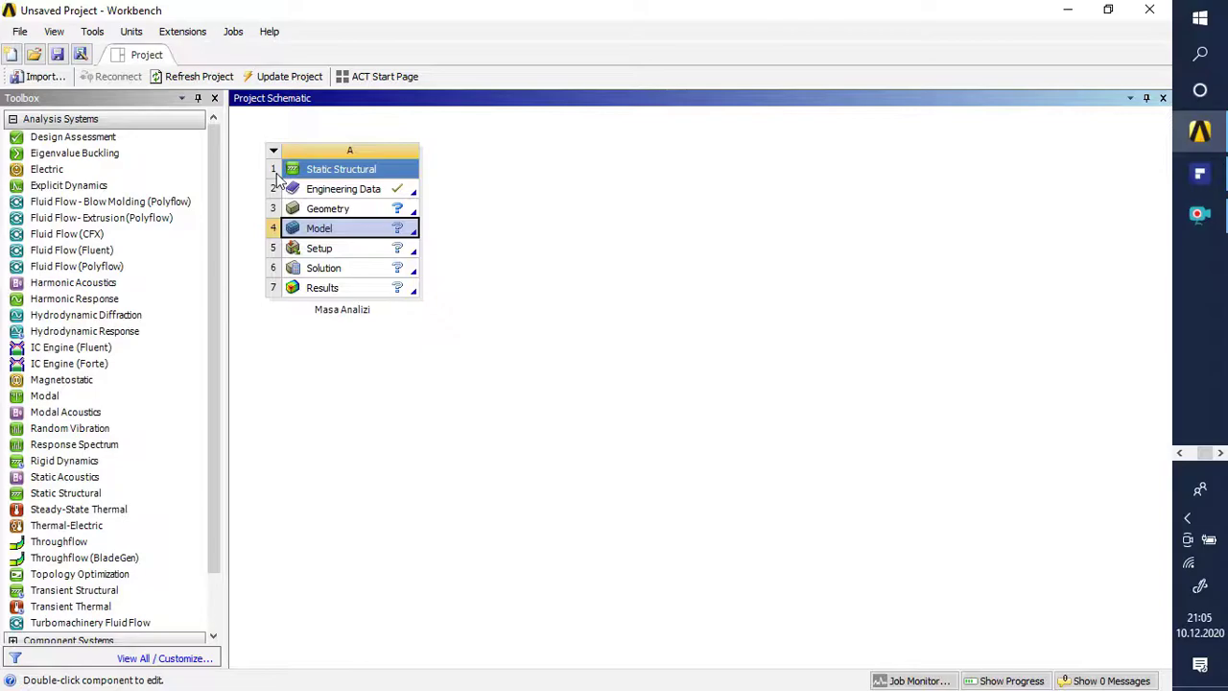
left_click(324, 247)
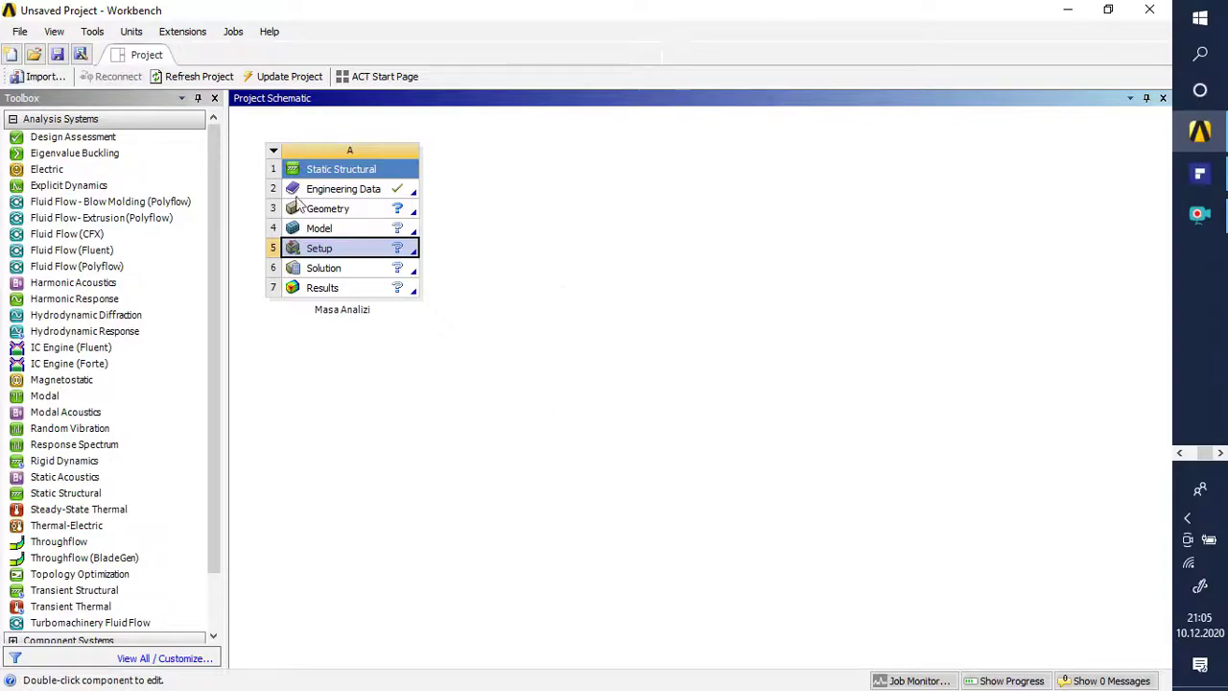
left_click(336, 232)
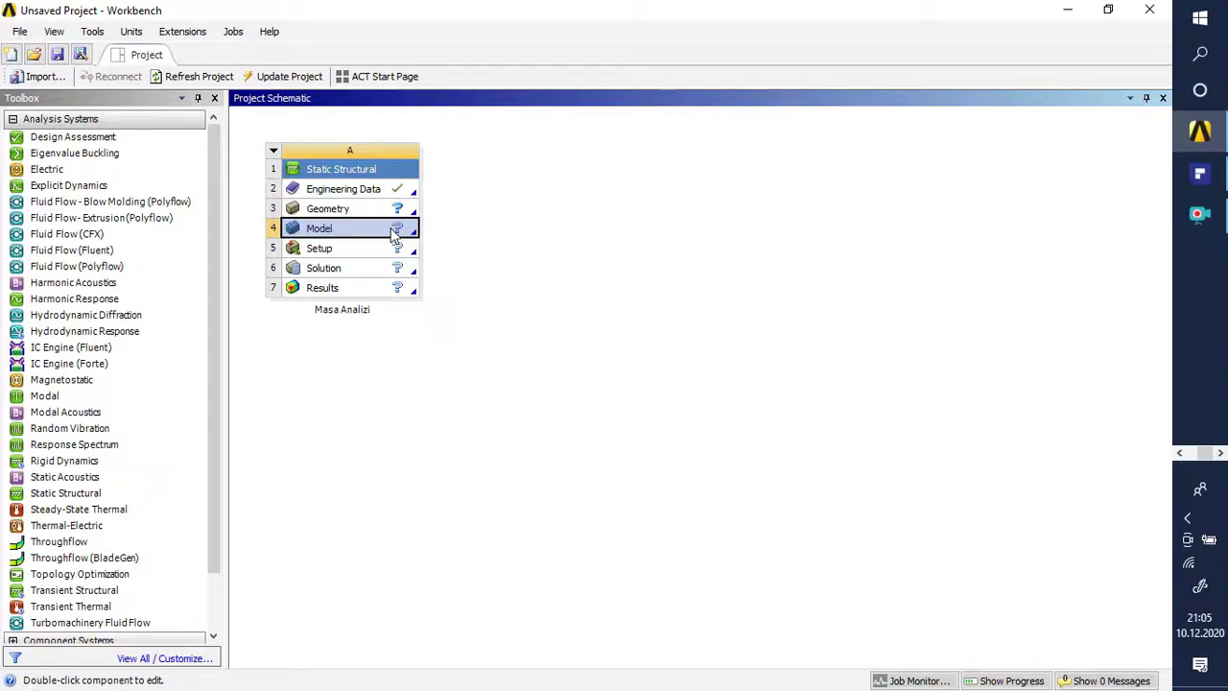
left_click(336, 271)
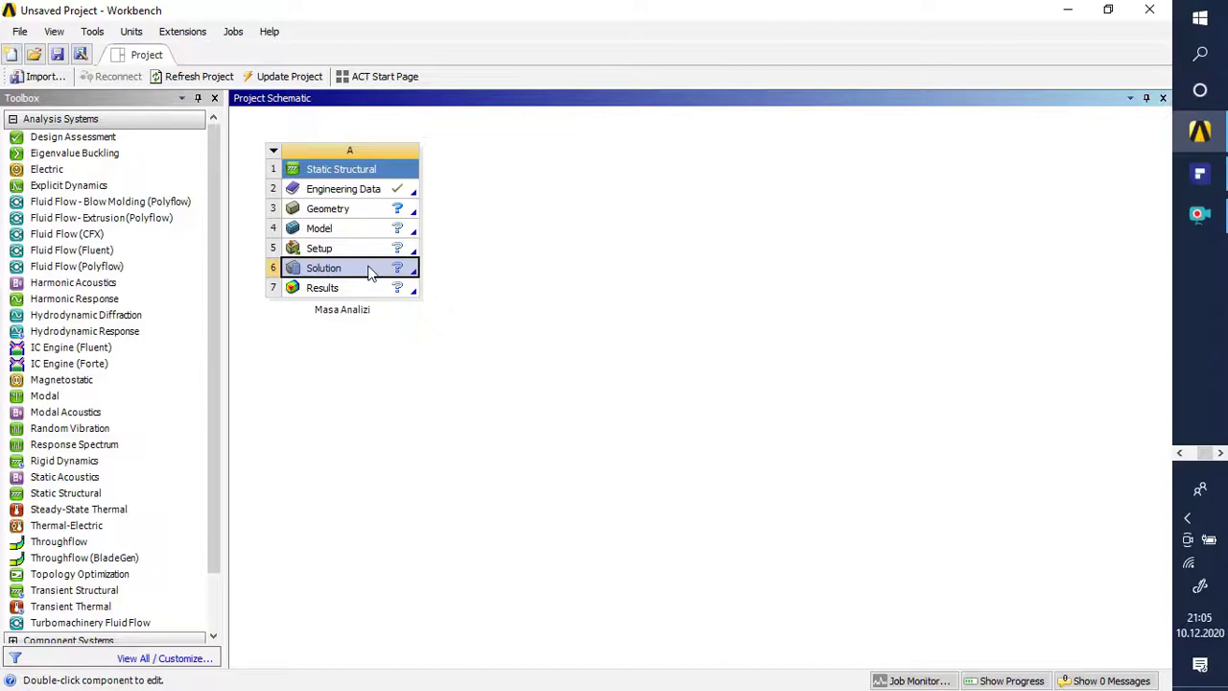
left_click(374, 289)
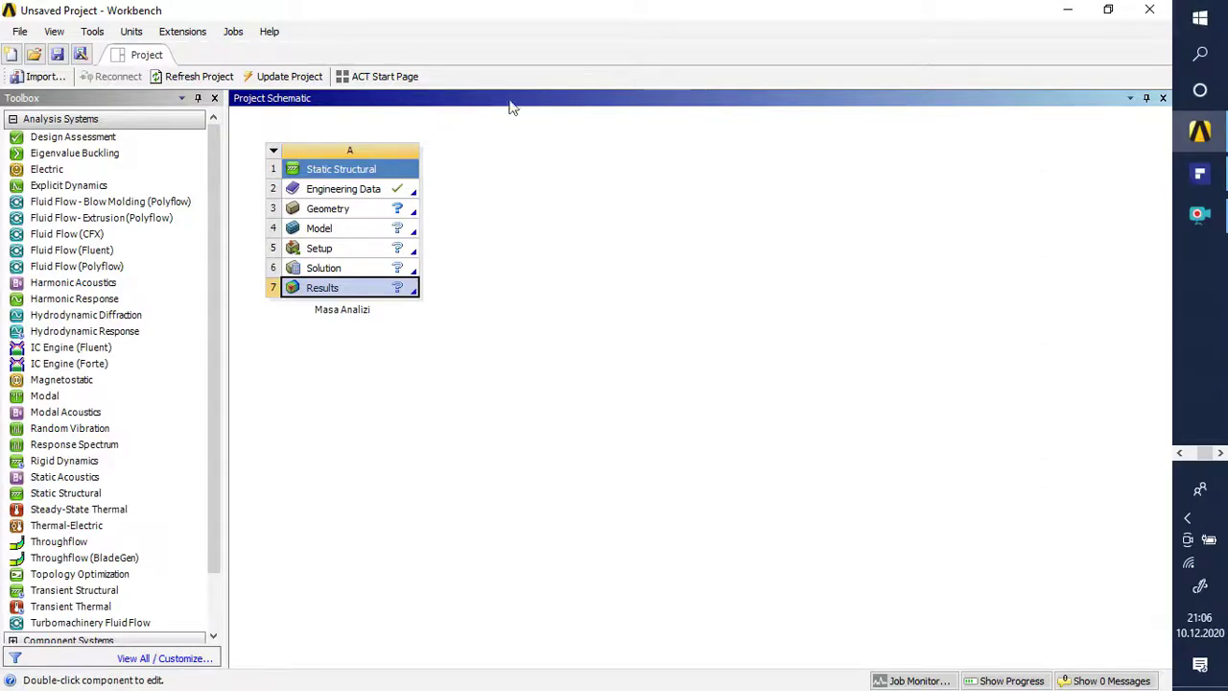
left_click(367, 194)
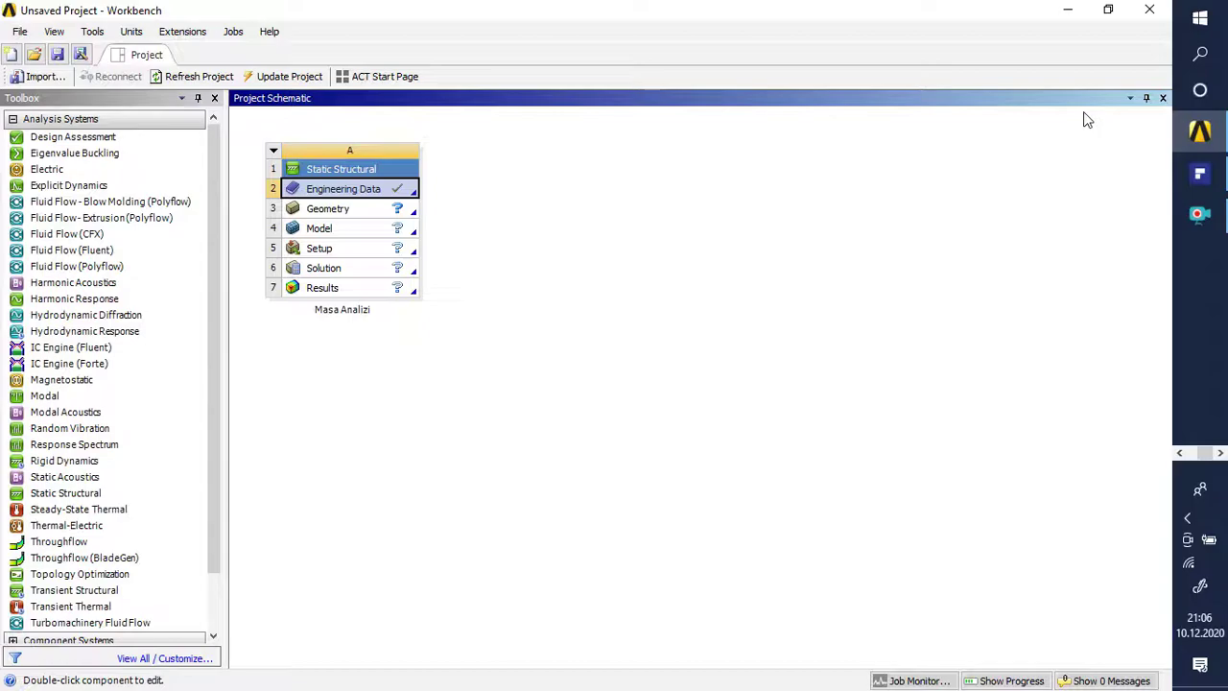
- Switch to SOLIDWORKS and examine the table part from several sides
left_click(1178, 453)
left_click(1201, 383)
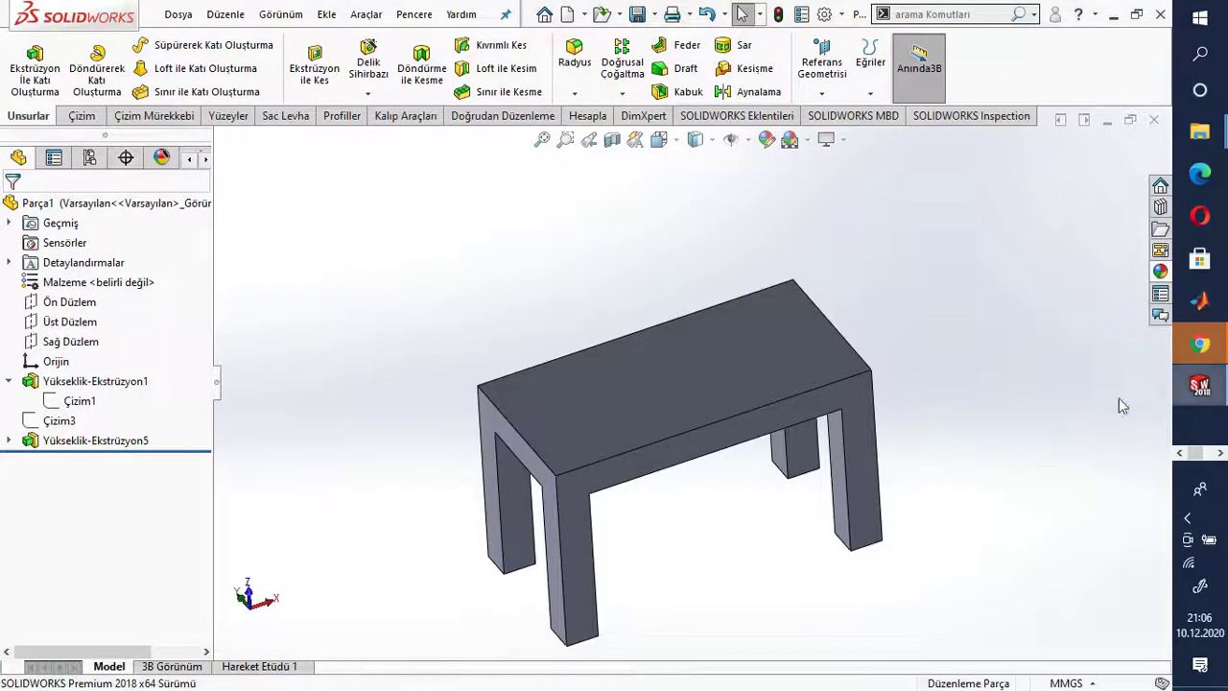
middle_click_drag(959, 479, 923, 479)
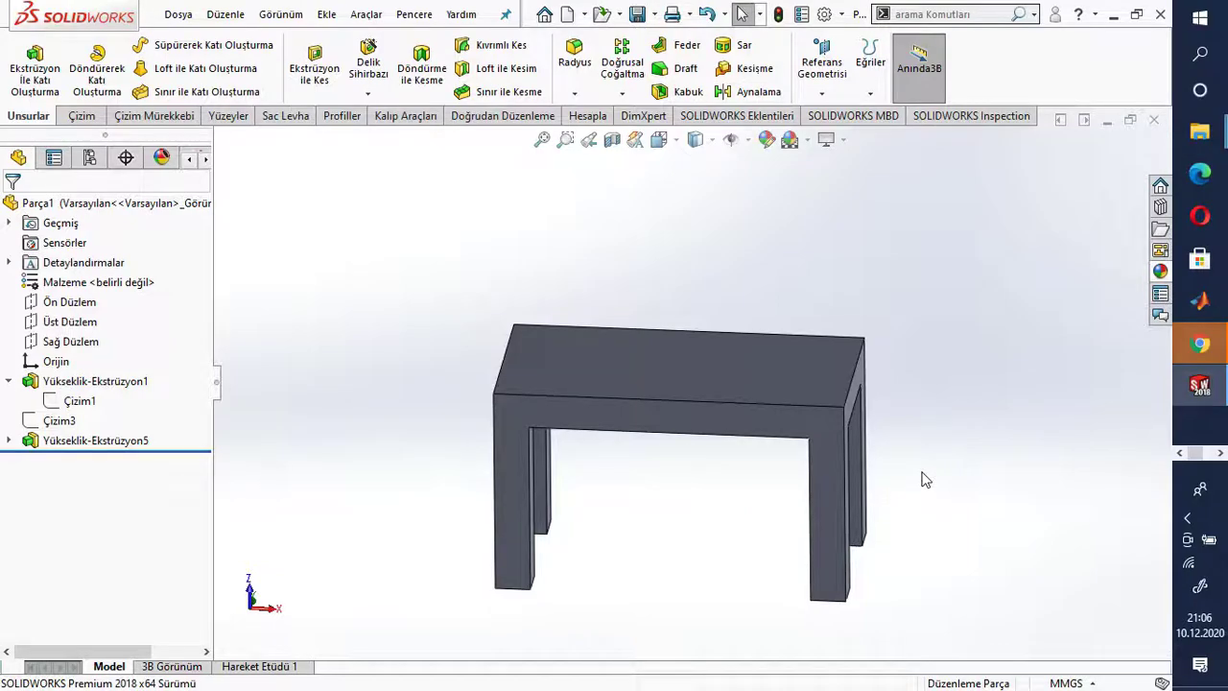
middle_click_drag(998, 329, 948, 345)
scroll(672, 427, "up", 1)
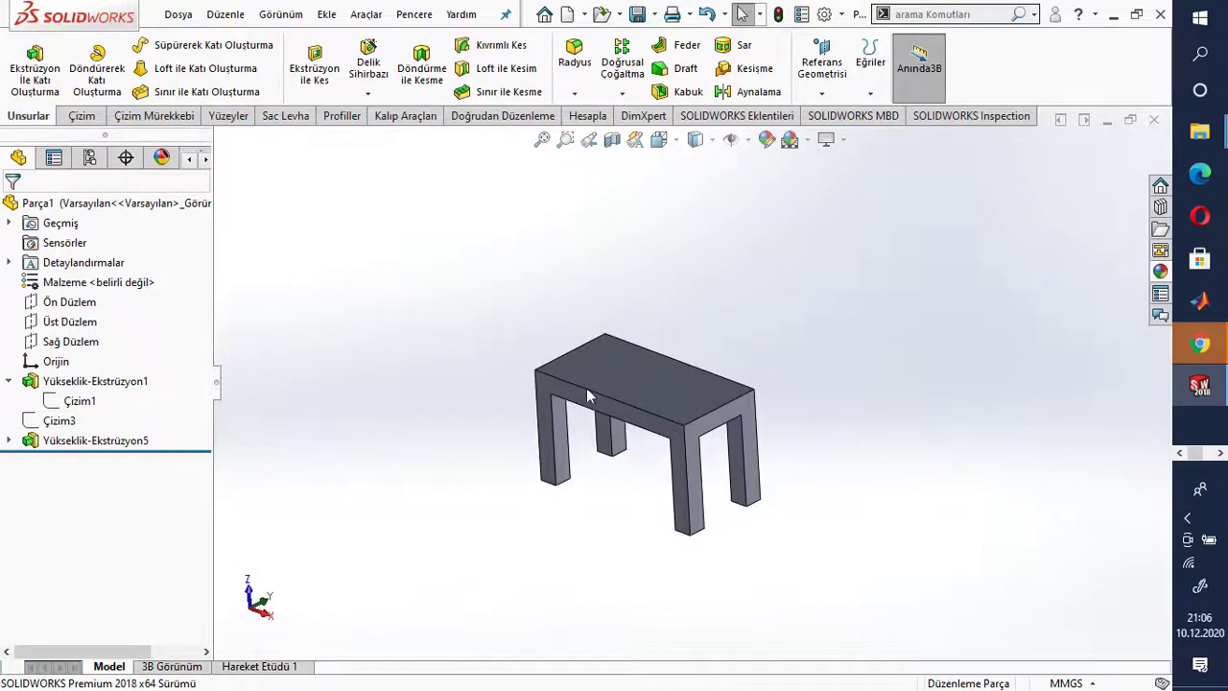
scroll(653, 400, "down", 4)
scroll(713, 412, "up", 3)
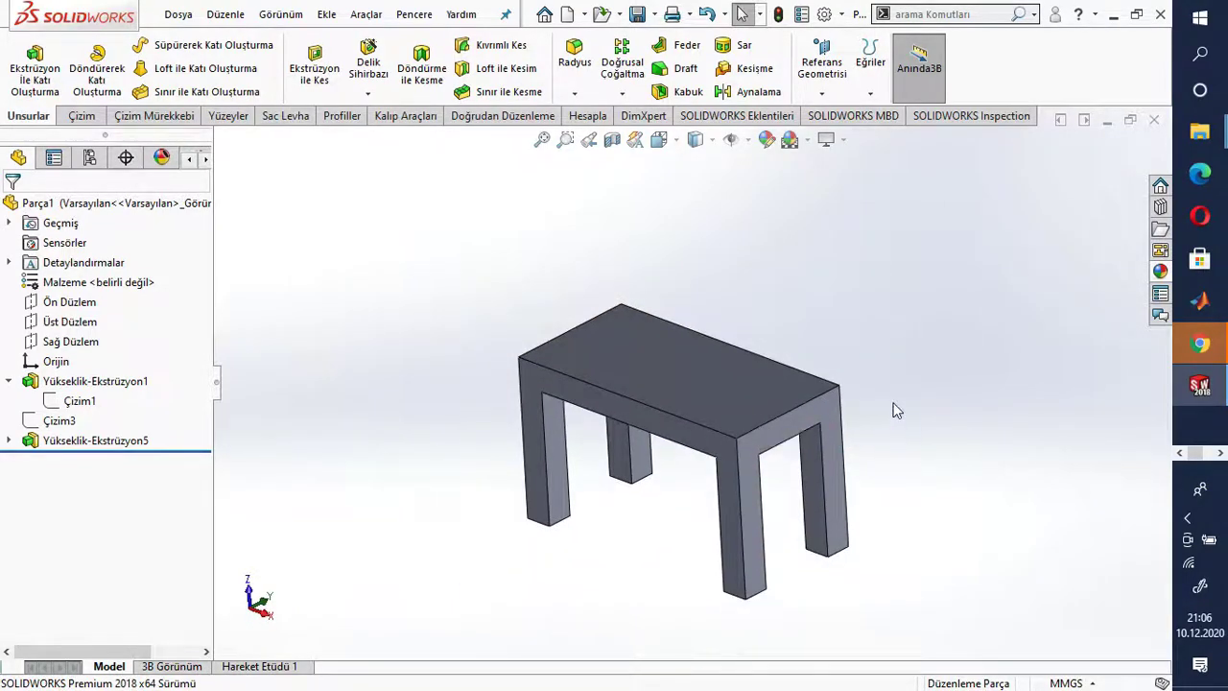
mouse_move(860, 447)
middle_mouse_down()
mouse_move(841, 417)
mouse_move(871, 431)
mouse_move(842, 433)
mouse_move(871, 446)
middle_mouse_up()
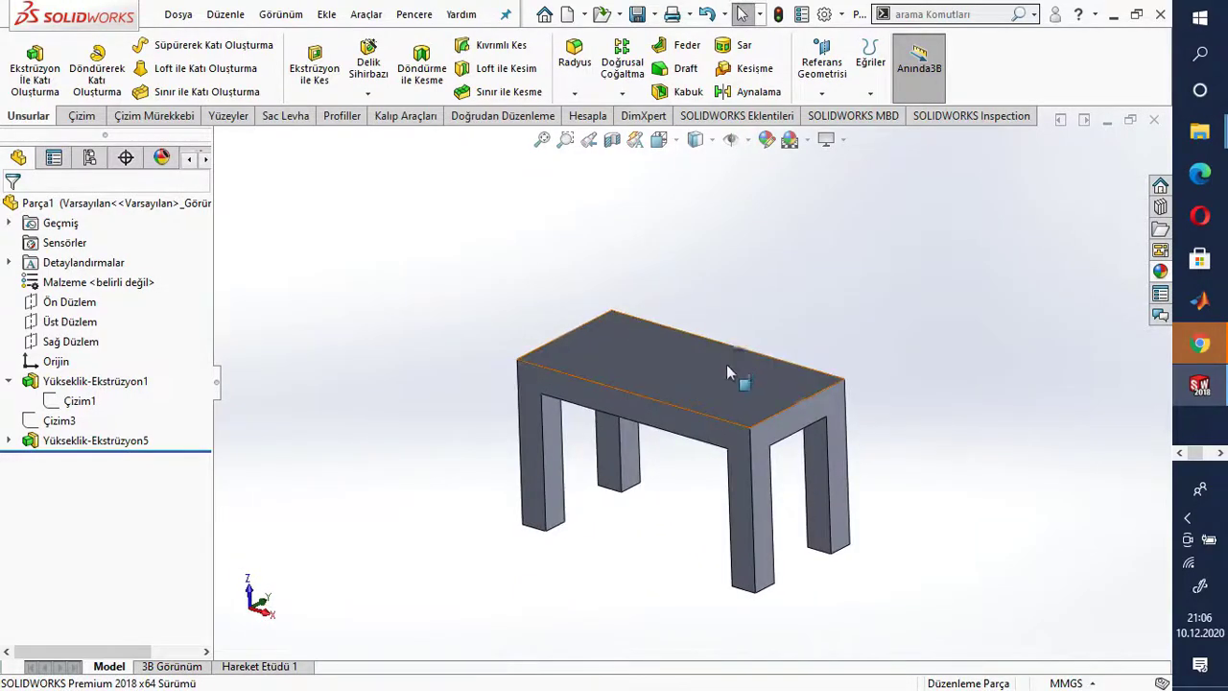
scroll(726, 359, "up", 3)
scroll(741, 382, "down", 5)
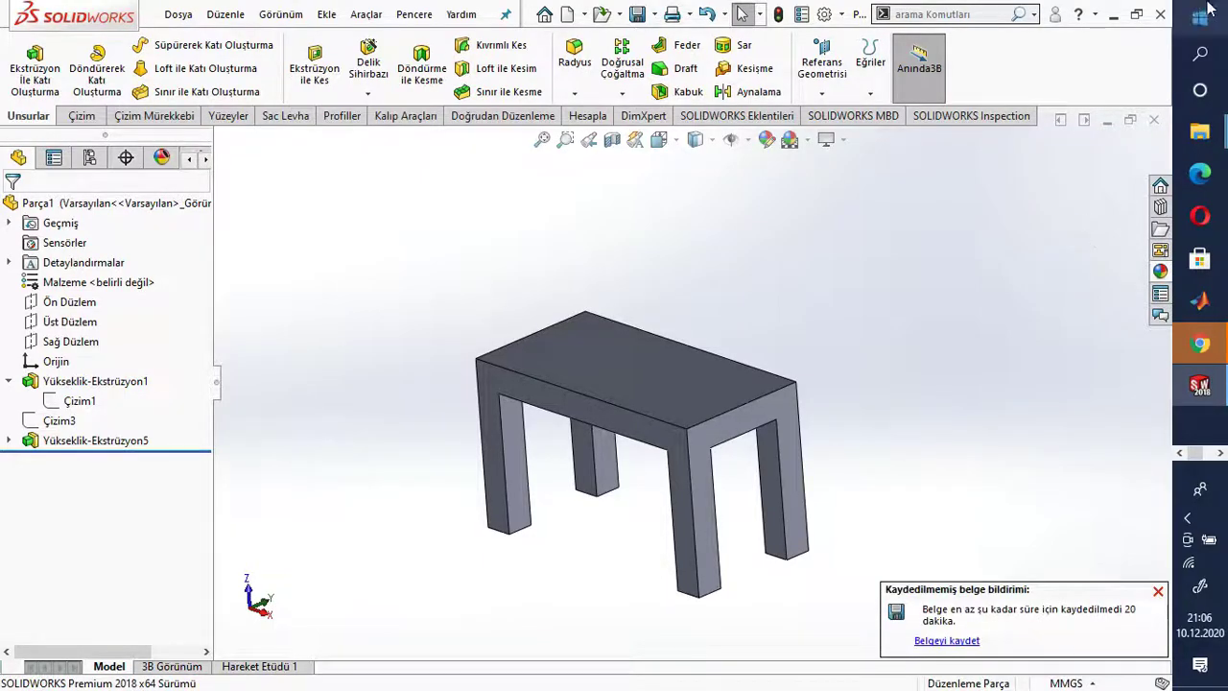
- Dismiss the unsaved-document notification and inspect the tabletop and legs of the table model
left_click(1158, 592)
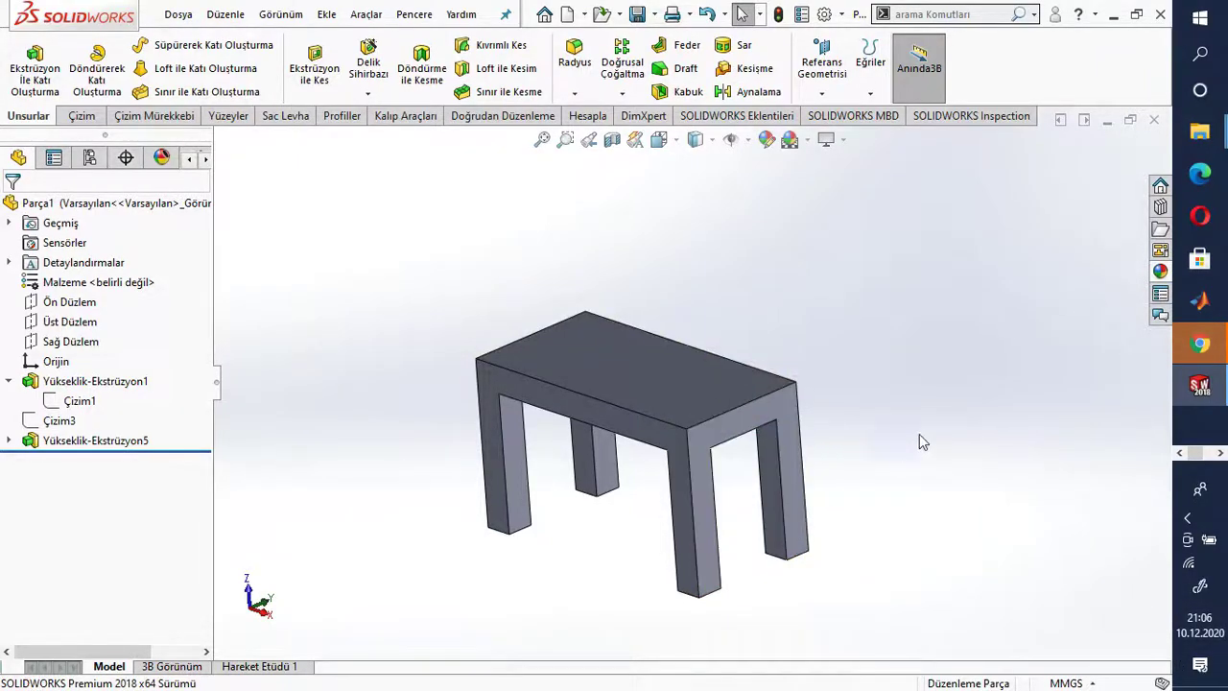
middle_click_drag(945, 446, 948, 417)
middle_click_drag(564, 348, 526, 437)
middle_click_drag(785, 449, 751, 419)
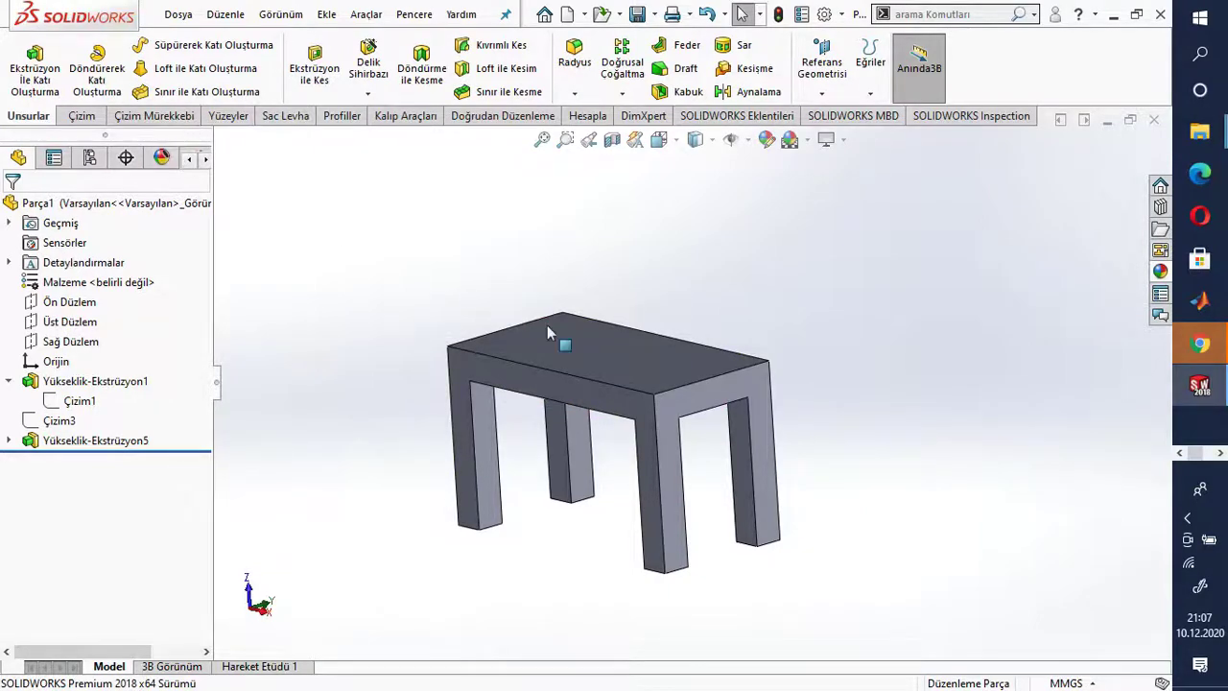
middle_click_drag(891, 365, 878, 331)
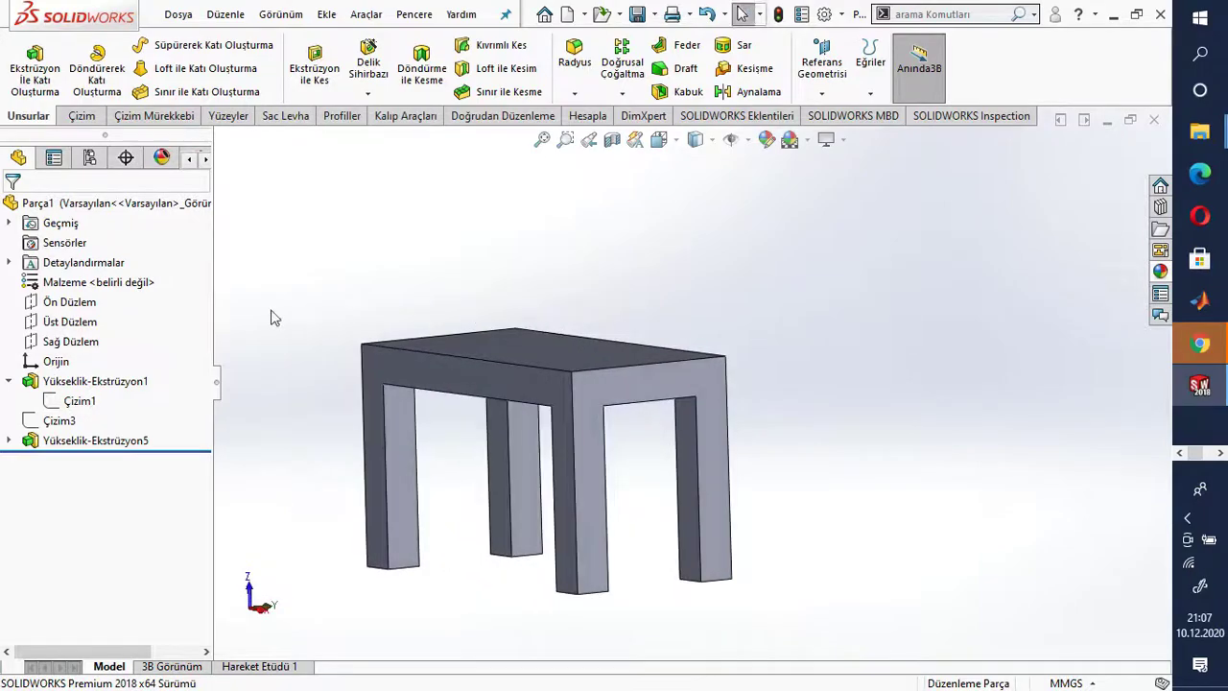
scroll(331, 356, "up", 3)
scroll(436, 414, "down", 5)
scroll(883, 450, "up", 2)
mouse_move(630, 465)
middle_mouse_down()
mouse_move(640, 442)
mouse_move(636, 451)
middle_mouse_up()
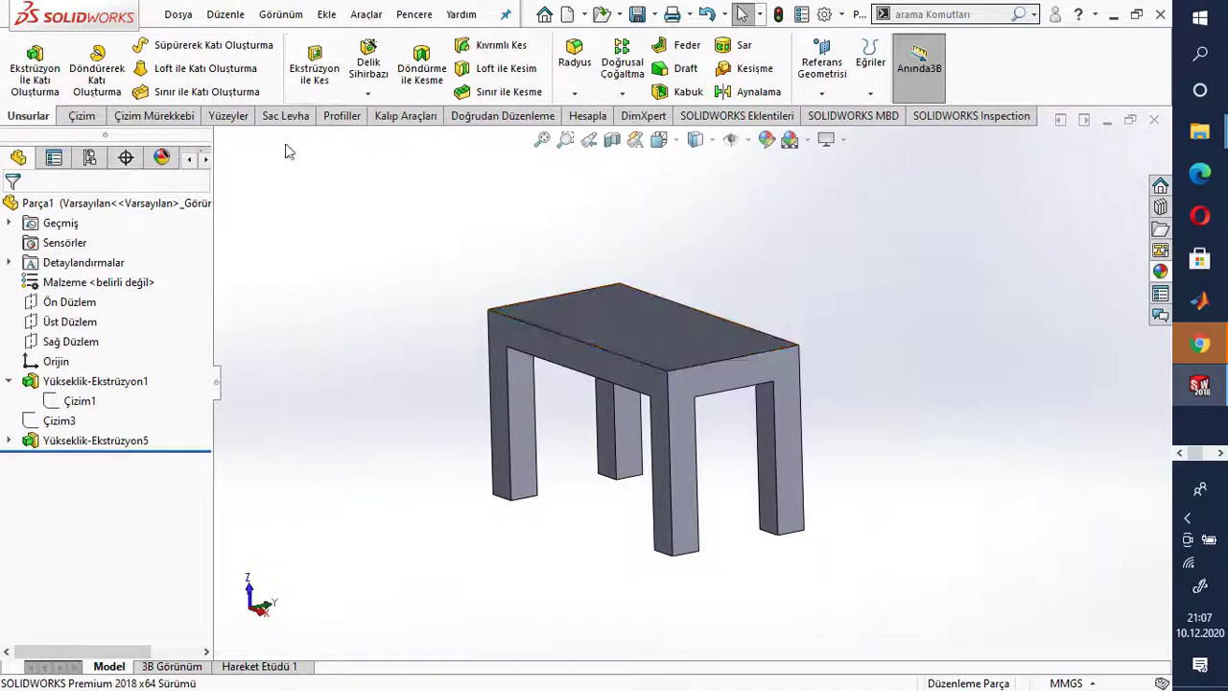
- Save the table part to the desktop (Masaüstü) as a SOLIDWORKS part file named masa
left_click(181, 14)
left_click(188, 211)
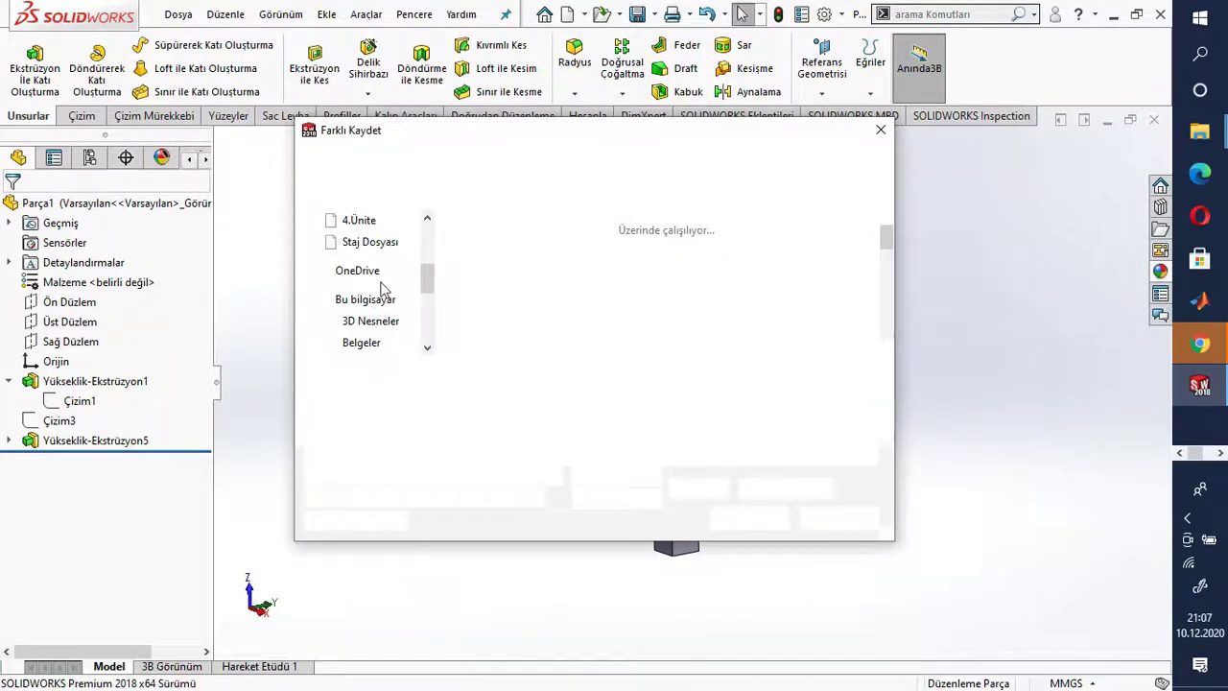
scroll(372, 265, "up", 1)
scroll(372, 264, "down", 3)
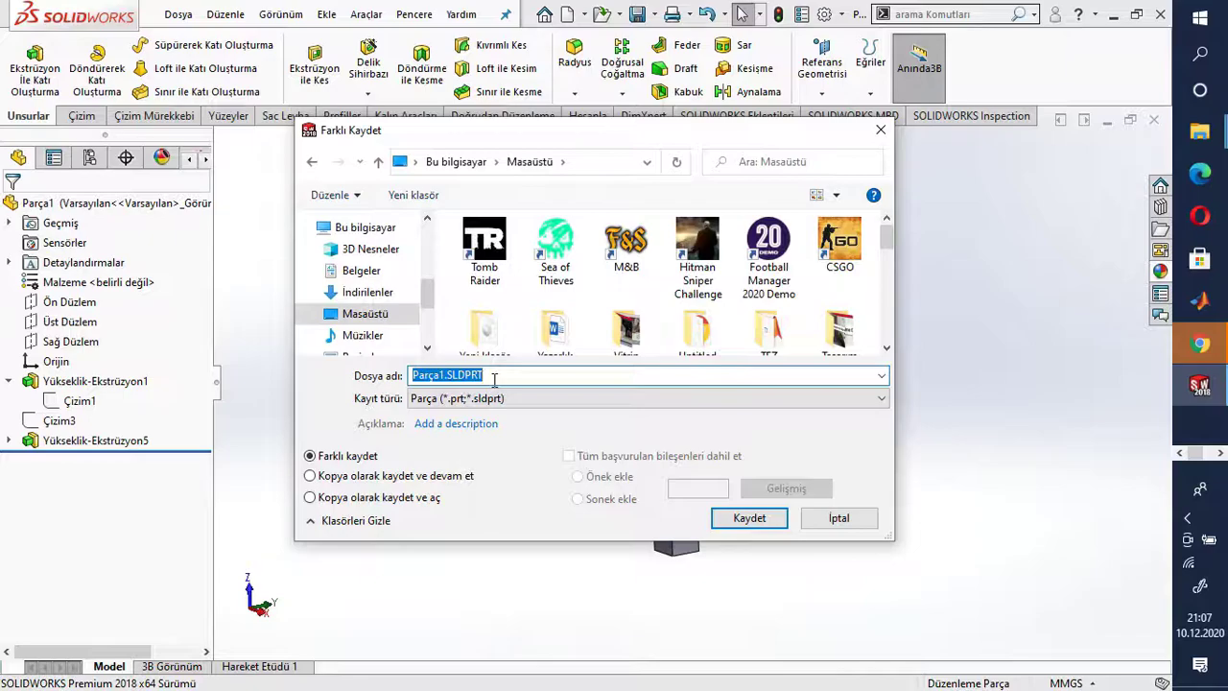
type("masa")
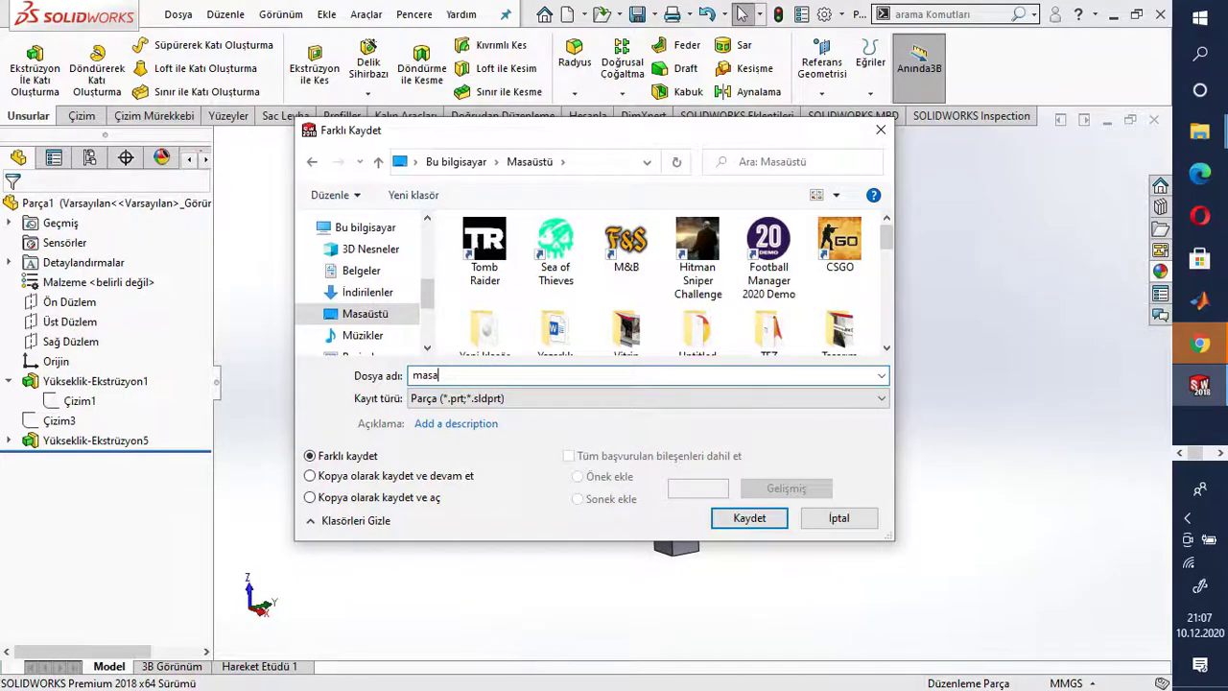
key("Return")
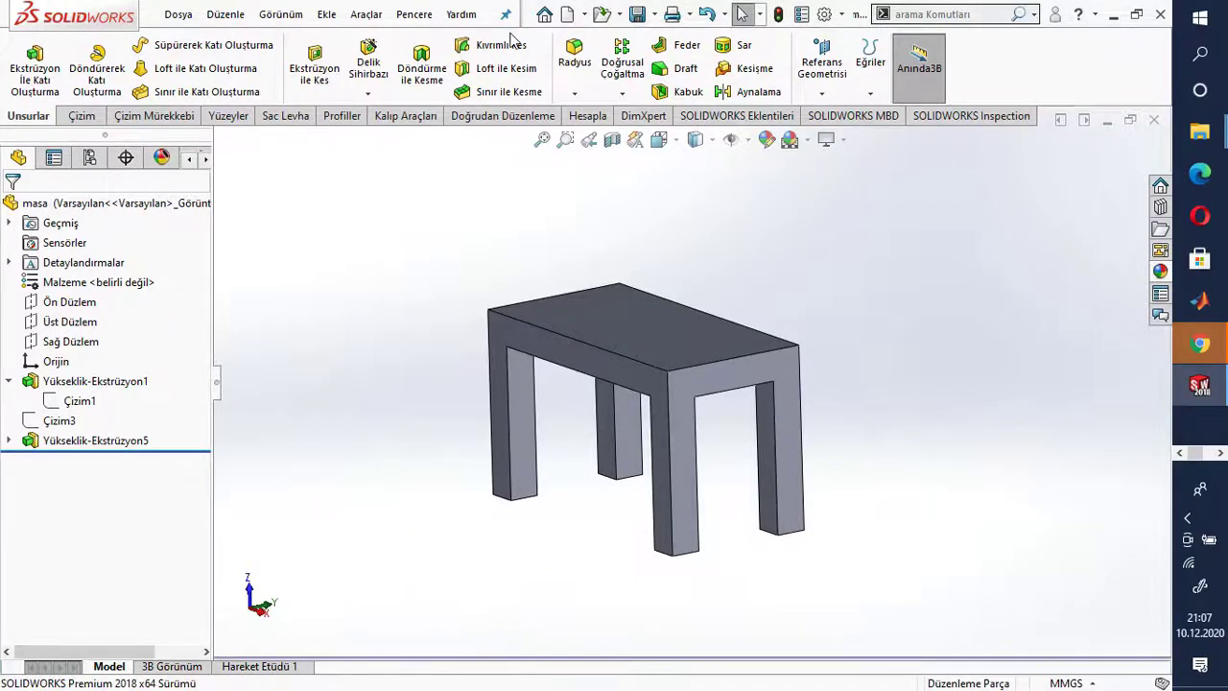
- Save the table part to the desktop in IGES (*.igs) format under the name masa
middle_click_drag(805, 420, 887, 395)
left_click(167, 19)
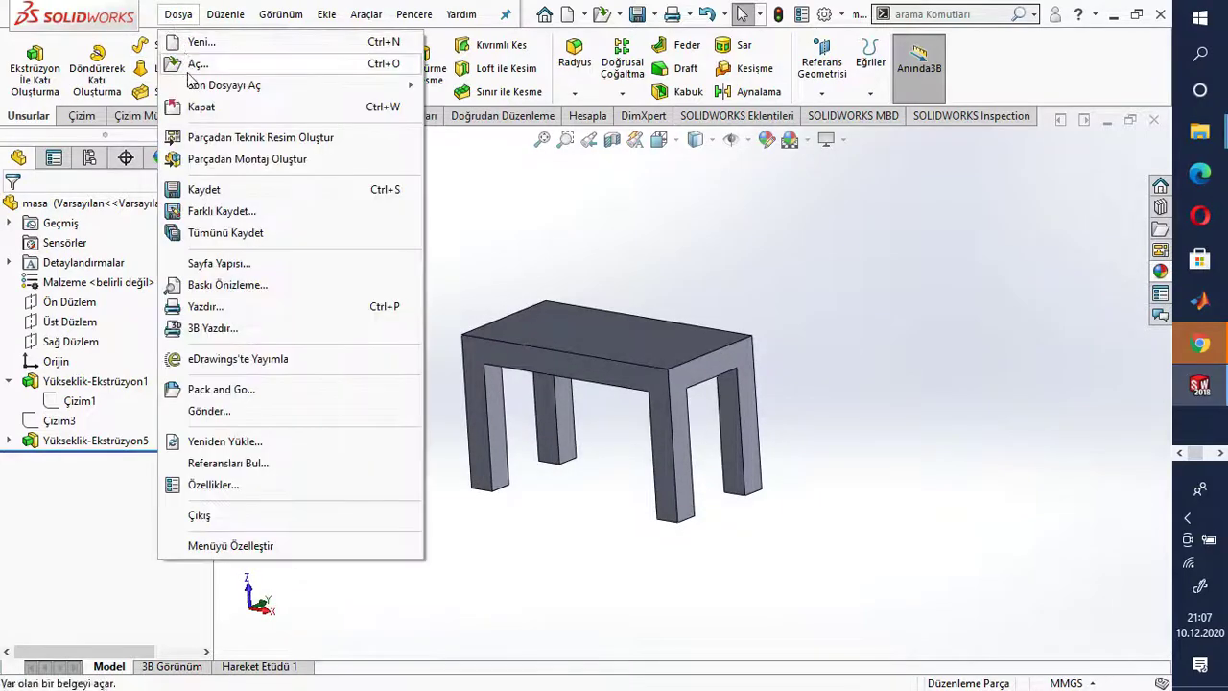
left_click(230, 206)
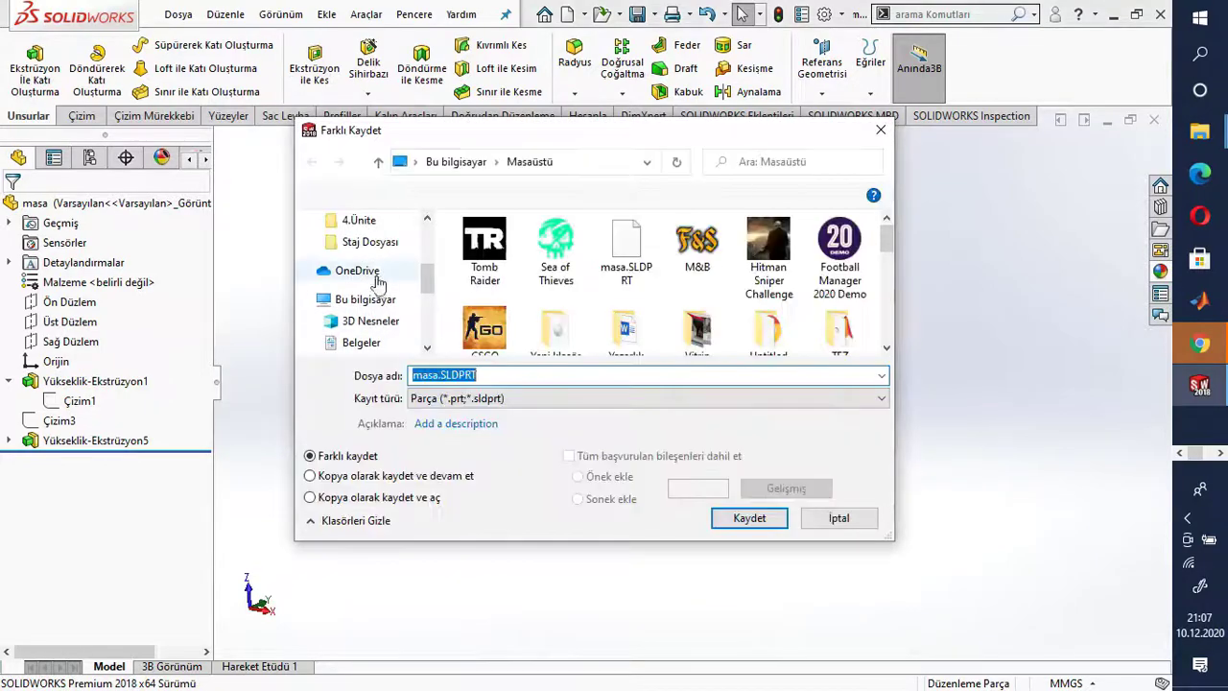
type("masa")
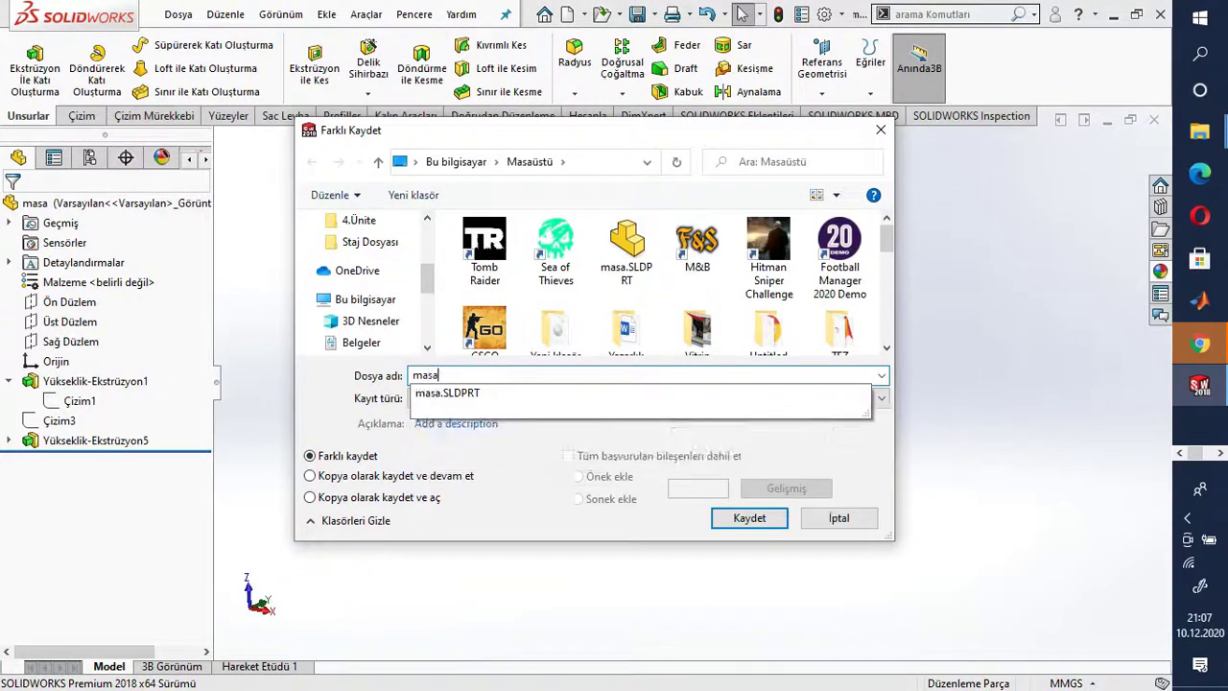
left_click(524, 397)
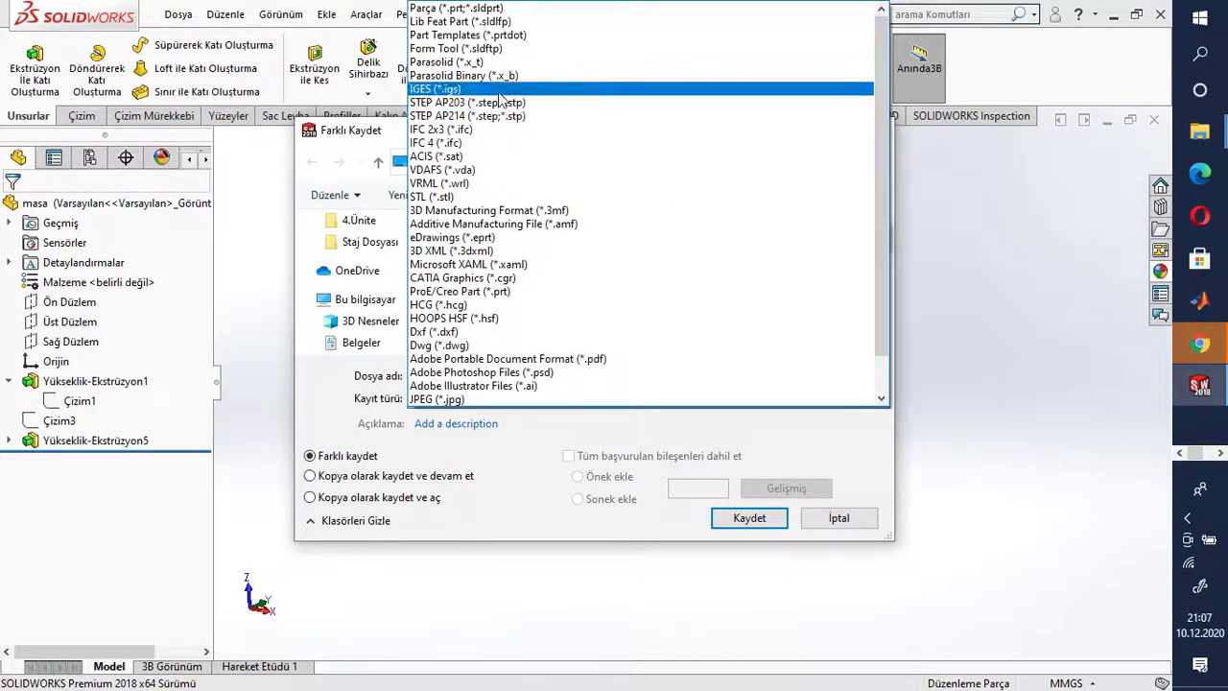
left_click(439, 89)
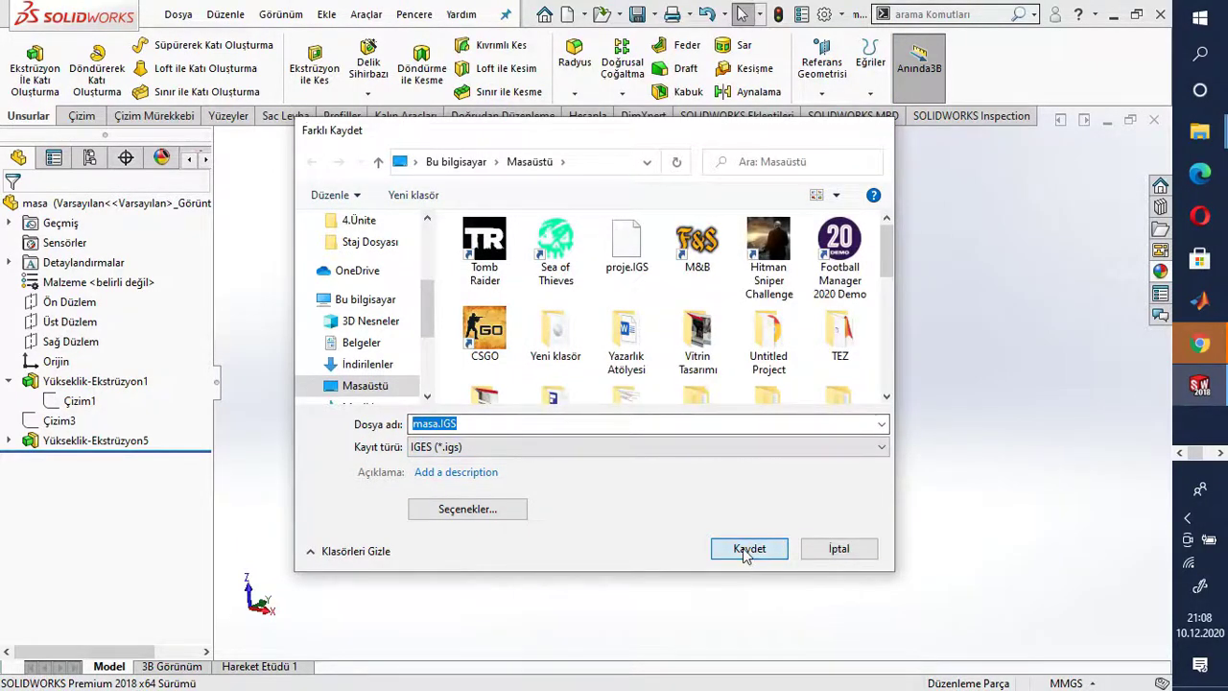
left_click(744, 549)
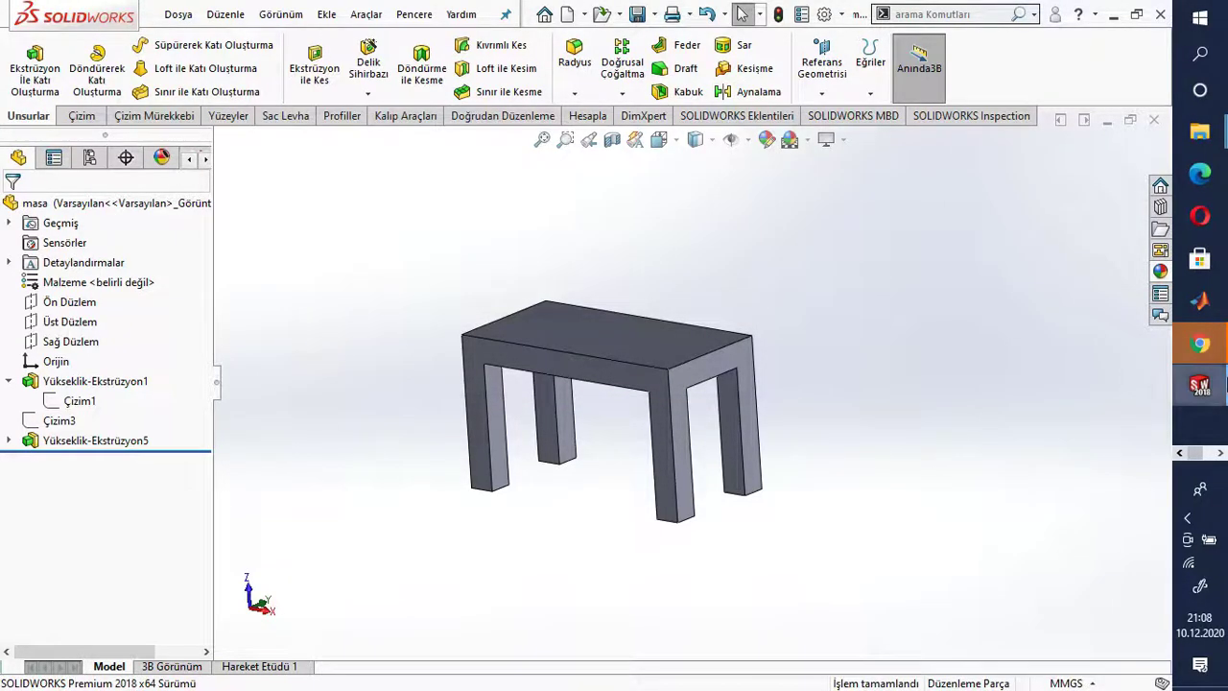
- Switch to ANSYS Workbench and open the Masa Analizi system's Geometry in DesignModeler, moving the Adobe notice out of the way
middle_click_drag(1073, 376, 1044, 365)
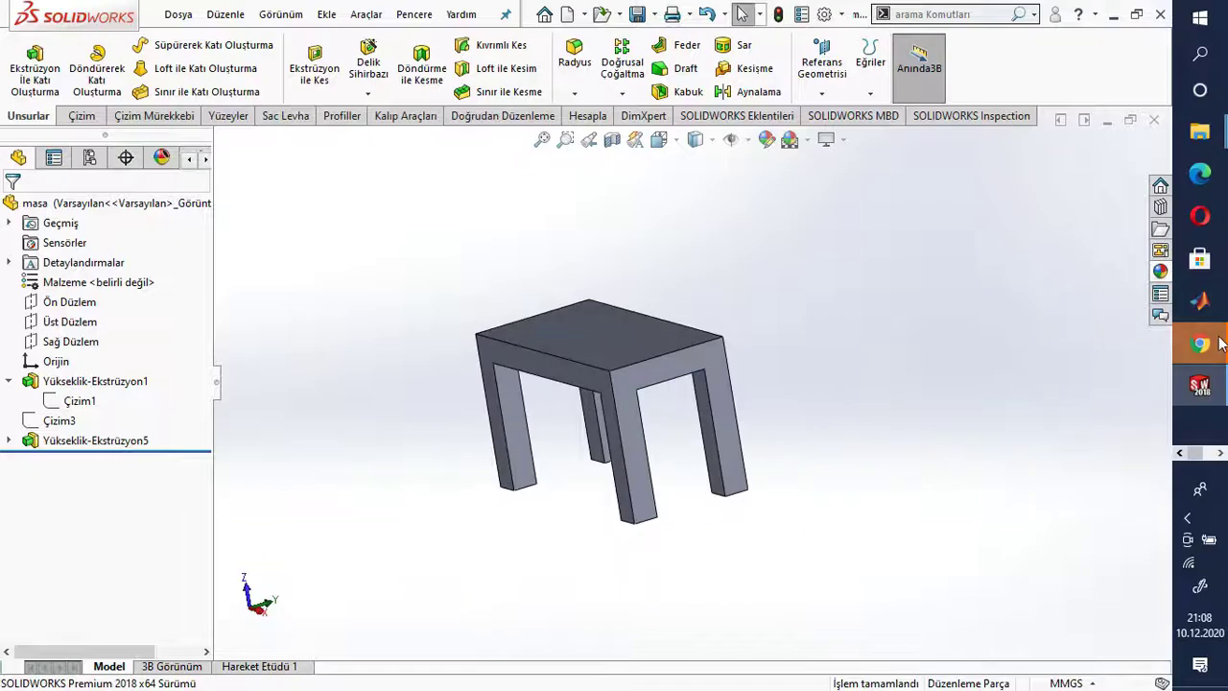
left_click(1208, 454)
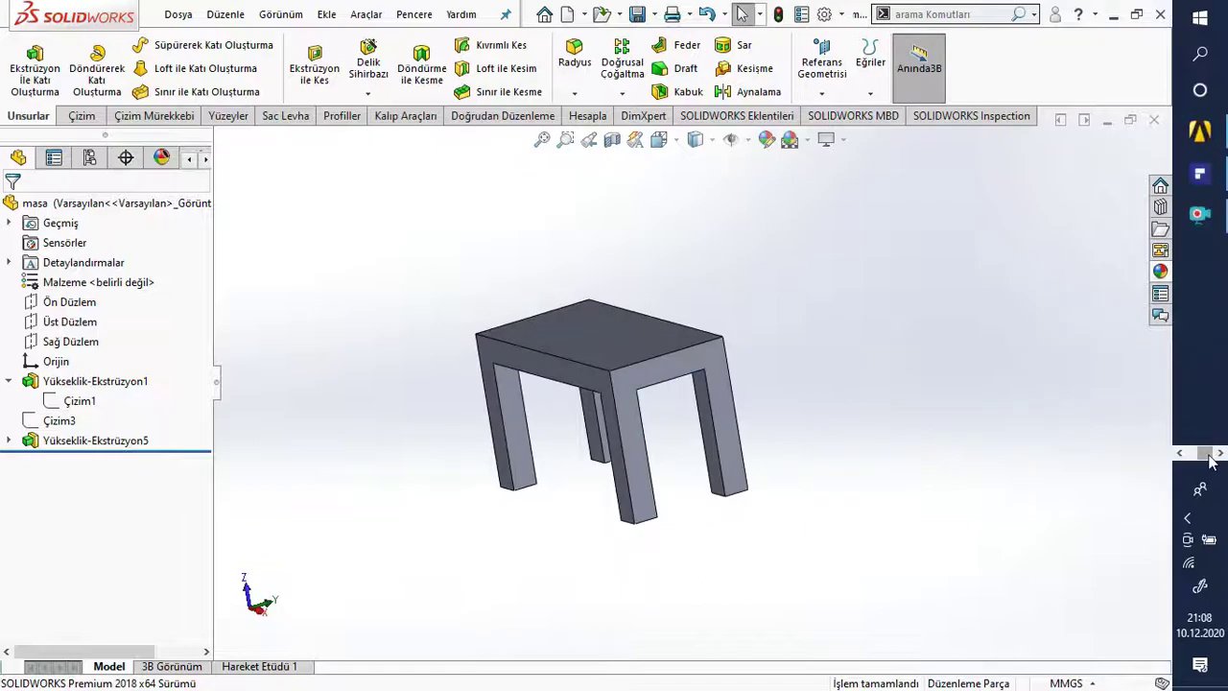
left_click(1205, 139)
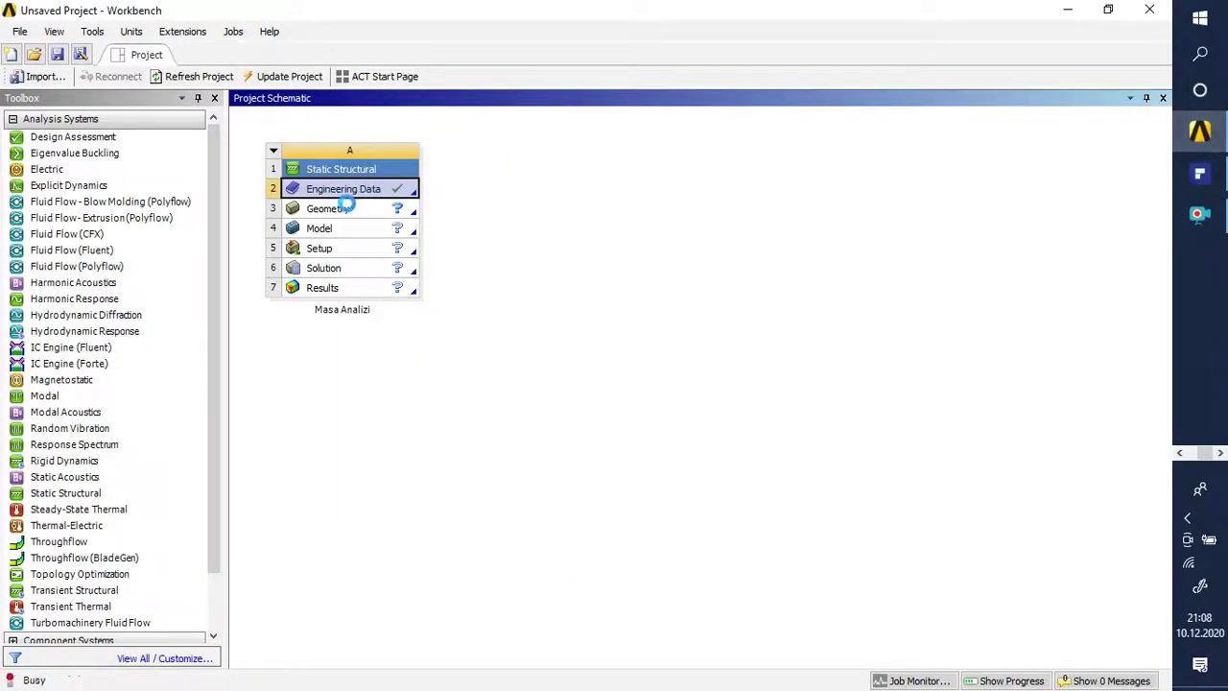
left_click(350, 211)
double_click(315, 218)
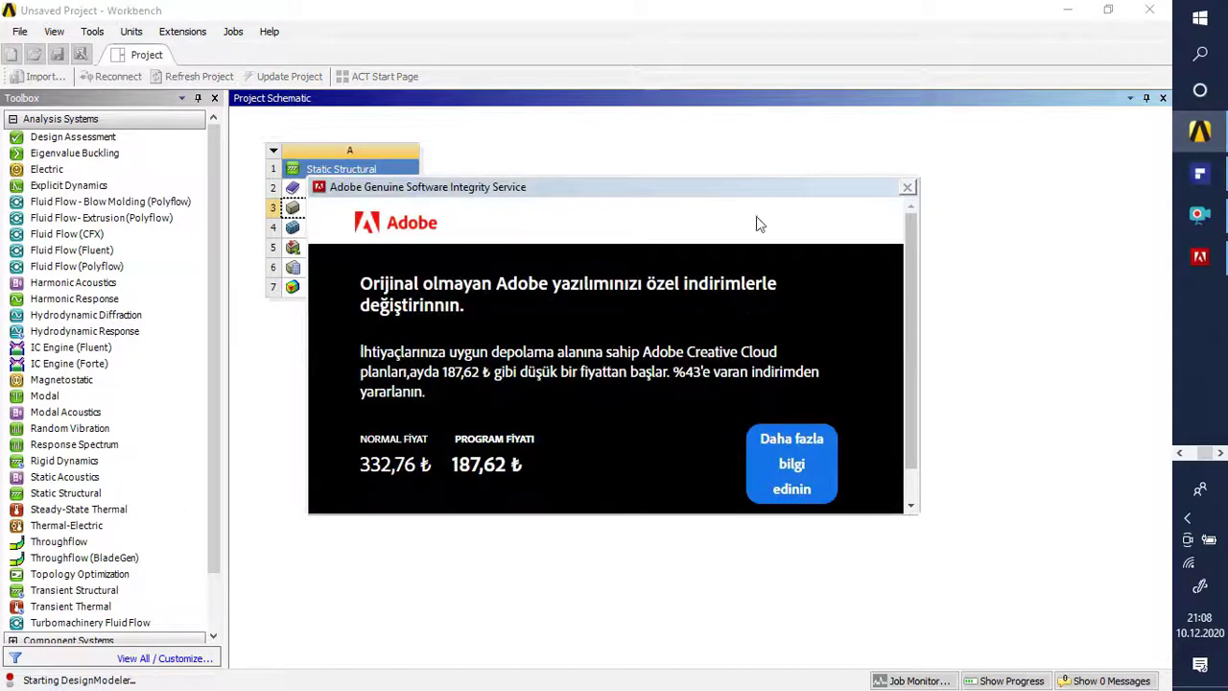
left_click_drag(756, 200, 1224, 690)
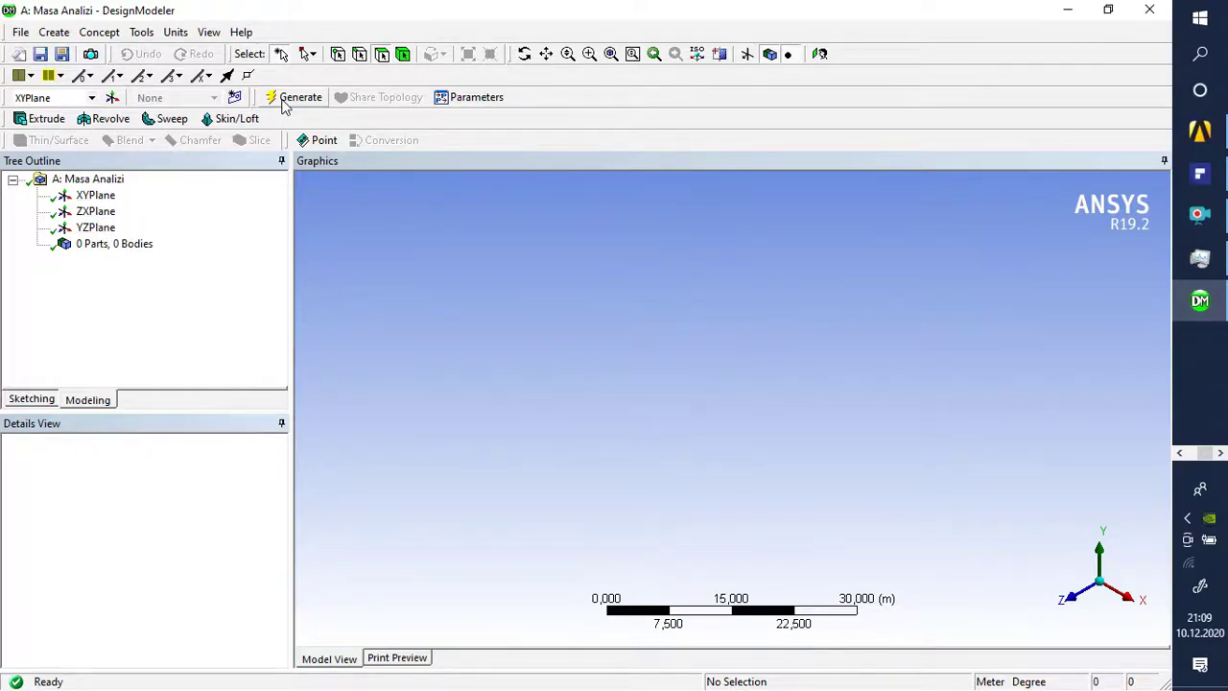
- Import the external geometry file masa.IGS from the desktop into DesignModeler
left_click(20, 32)
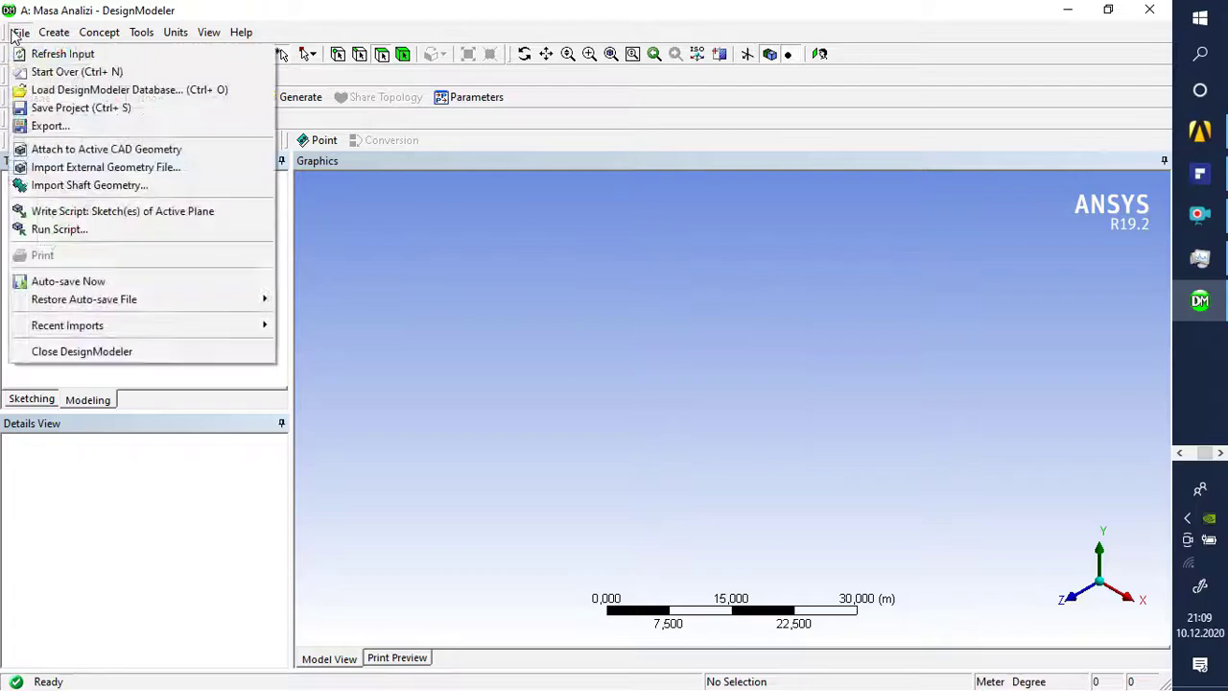
left_click(108, 167)
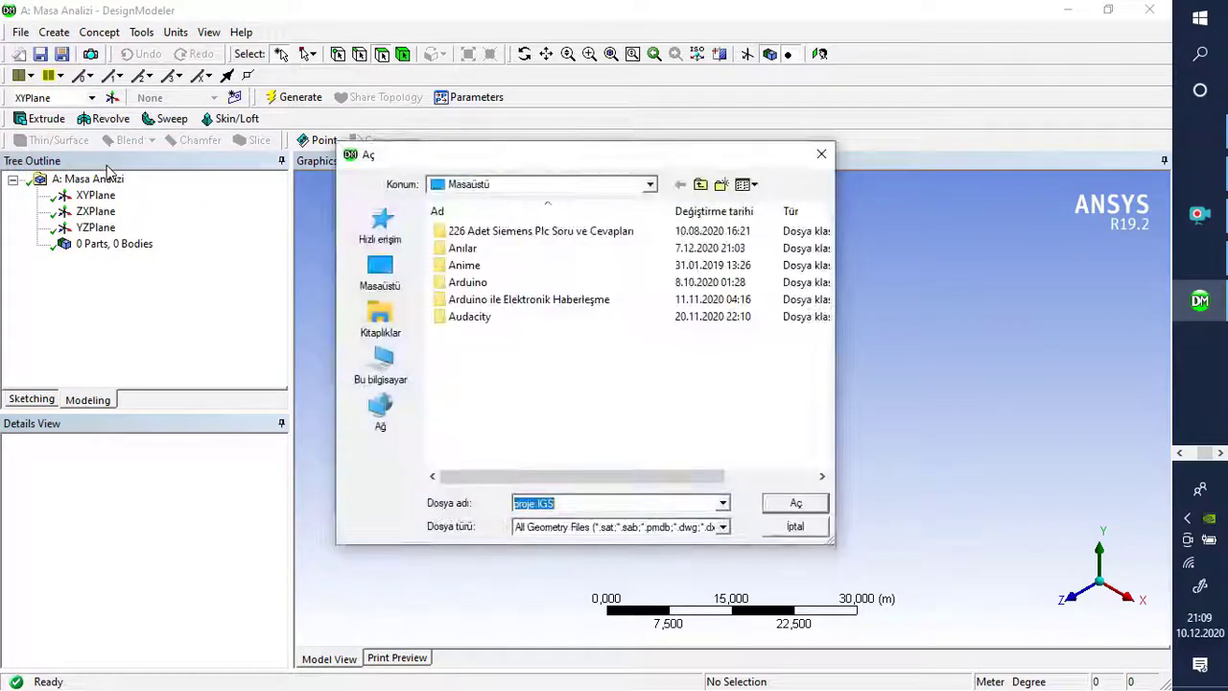
left_click(410, 278)
type("masa")
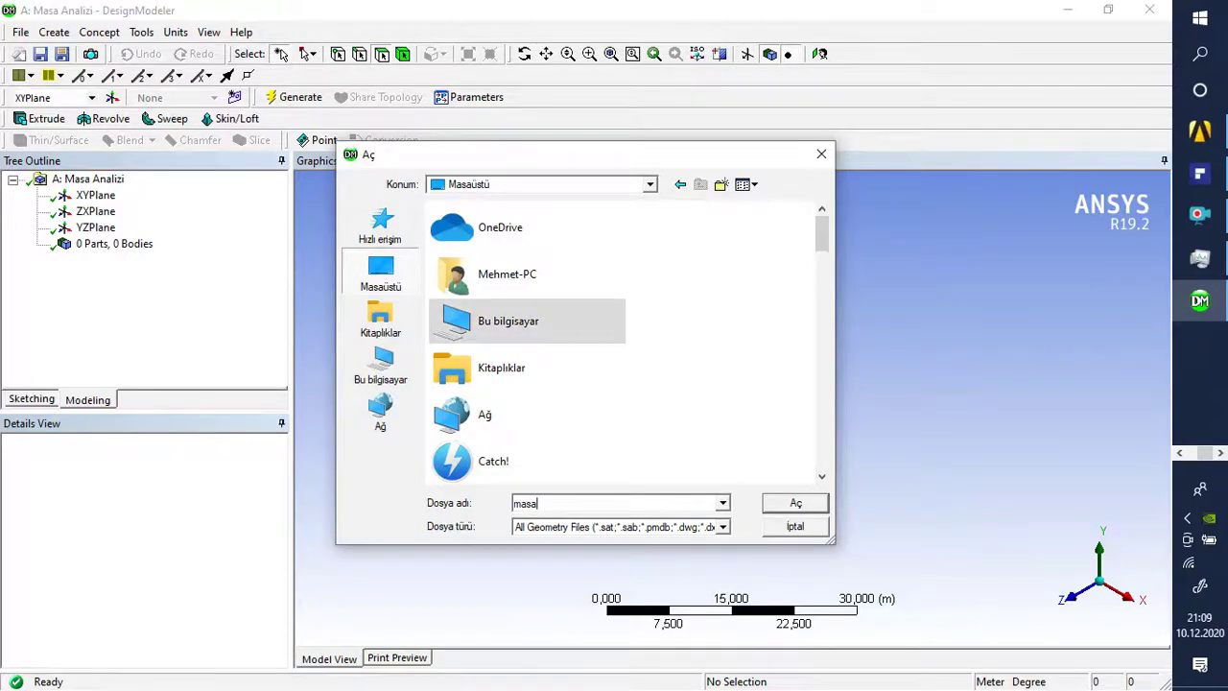
scroll(768, 336, "down", 3)
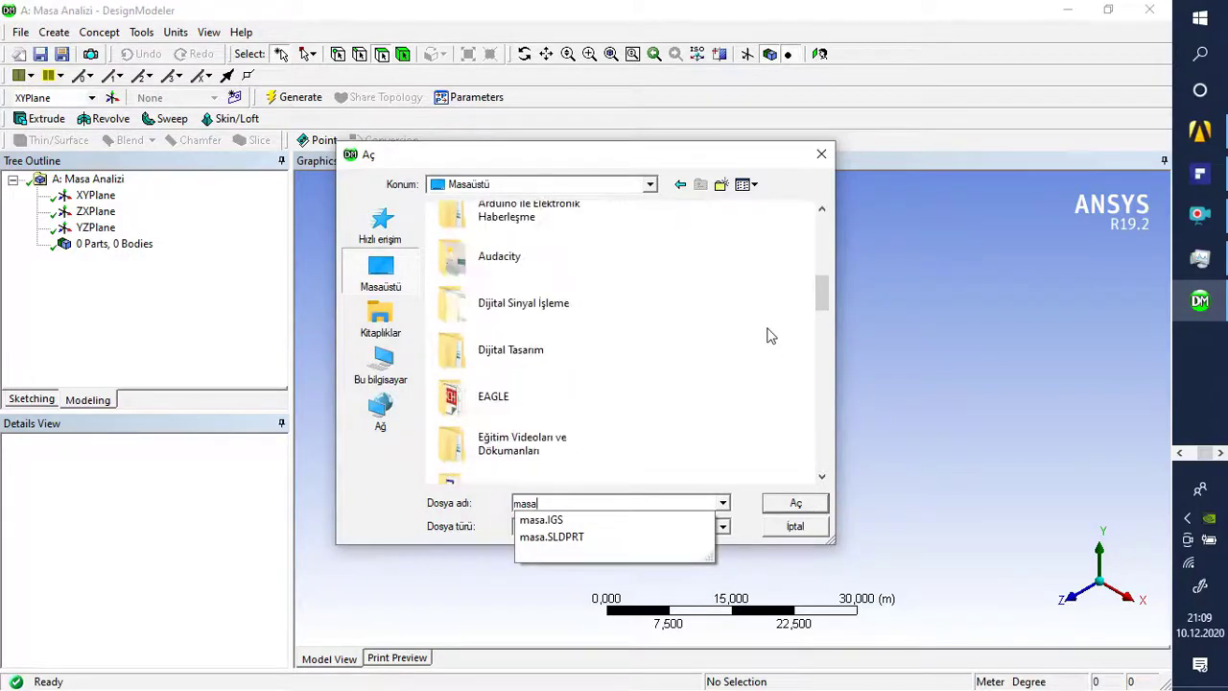
left_click(653, 520)
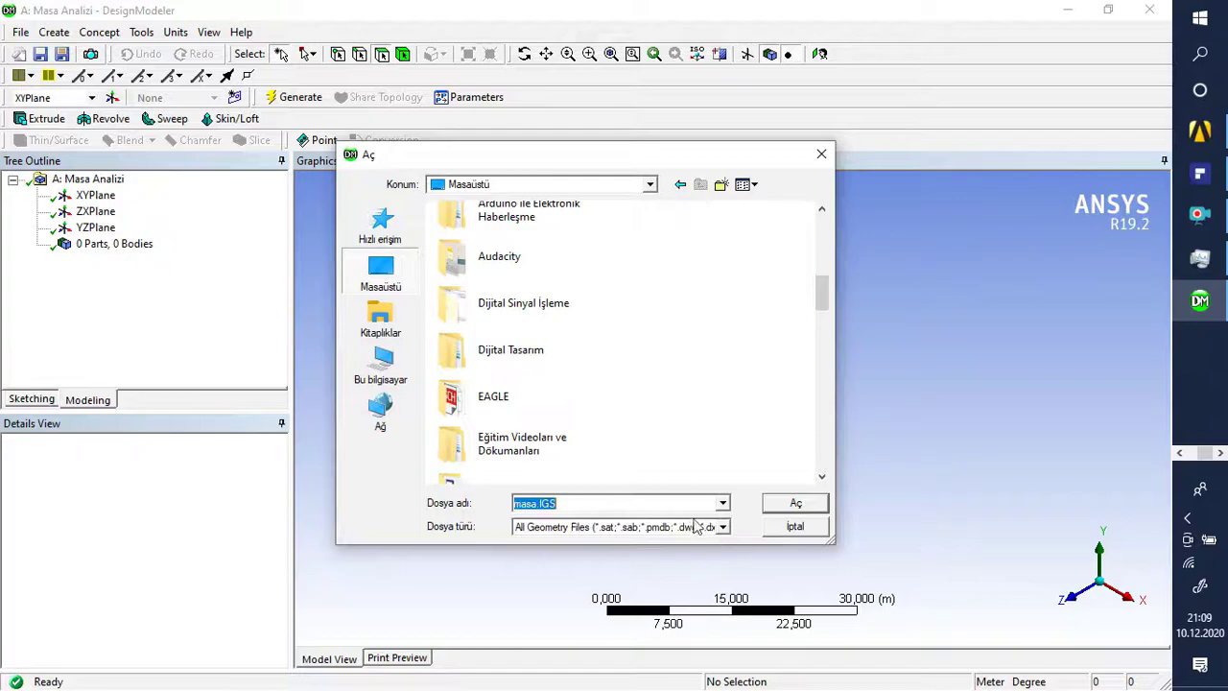
left_click(788, 503)
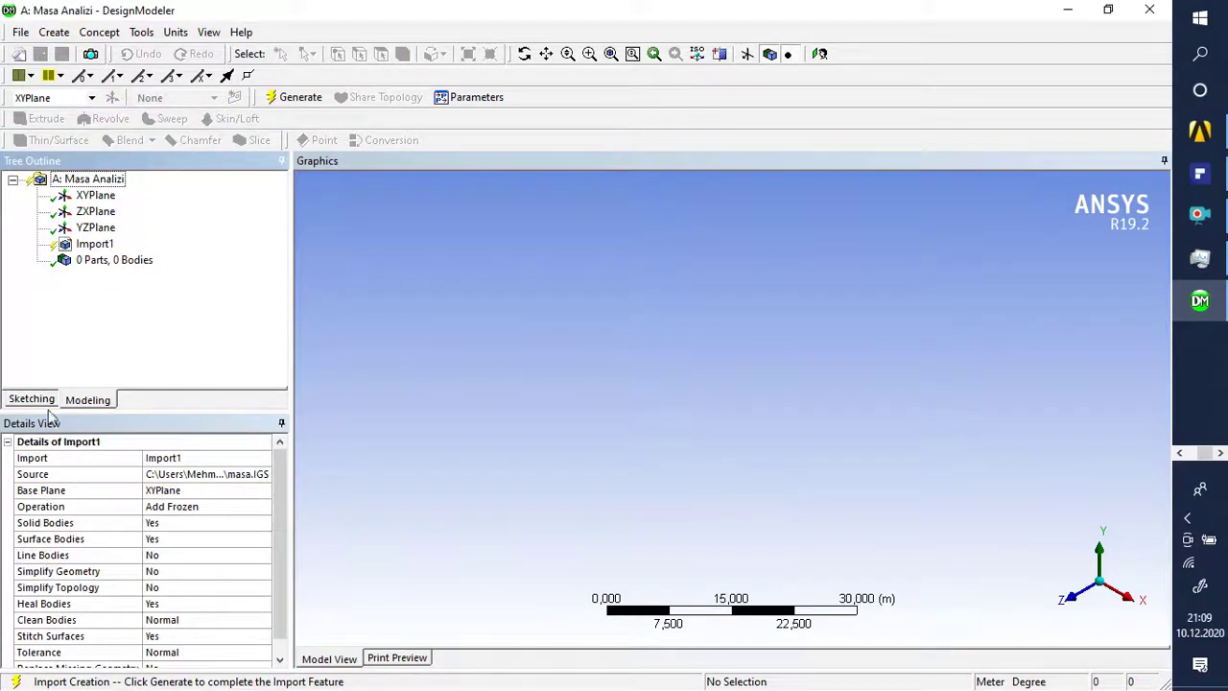
- Generate the imported table geometry, inspect the body, and close DesignModeler
left_click(91, 246)
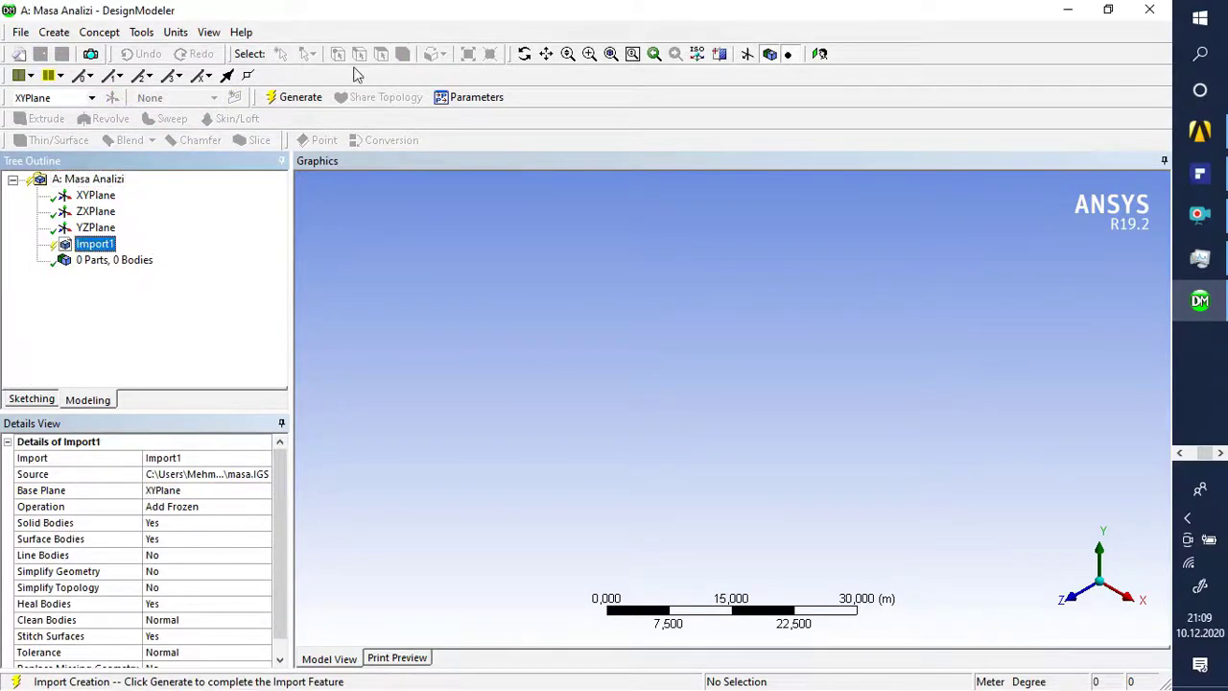
left_click(298, 97)
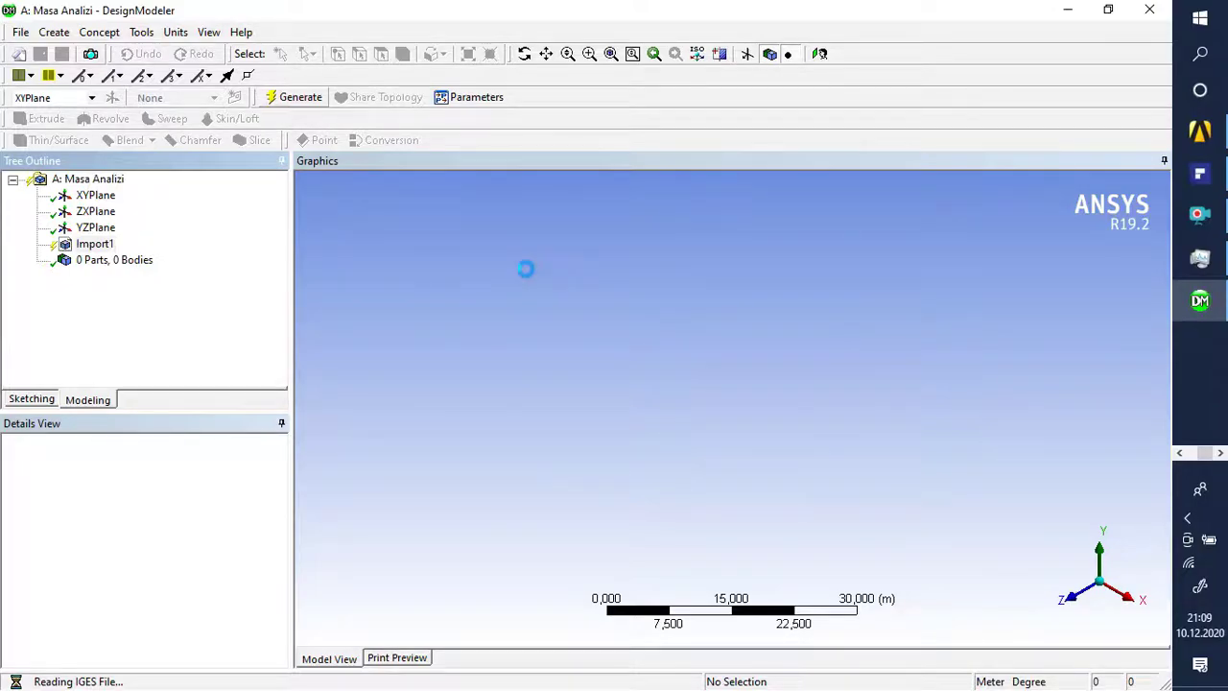
middle_click_drag(795, 467, 823, 416)
scroll(817, 411, "down", 1)
scroll(811, 403, "up", 1)
scroll(811, 403, "down", 2)
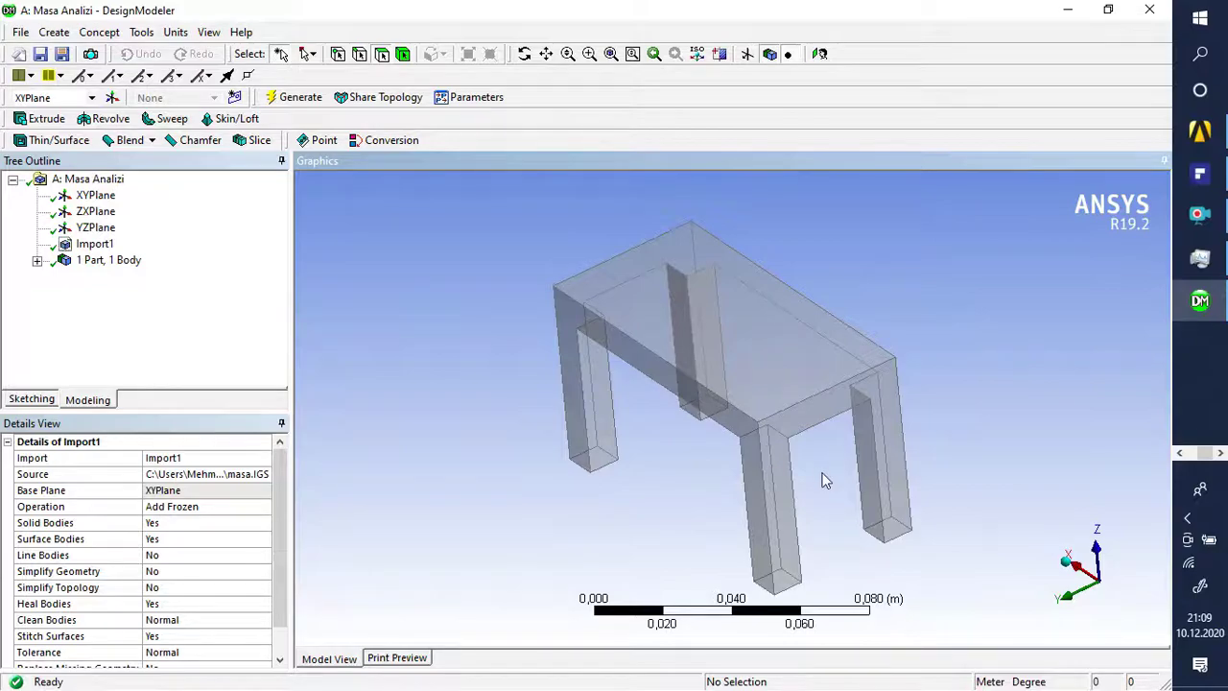
middle_click_drag(828, 431, 860, 397)
double_click(993, 9)
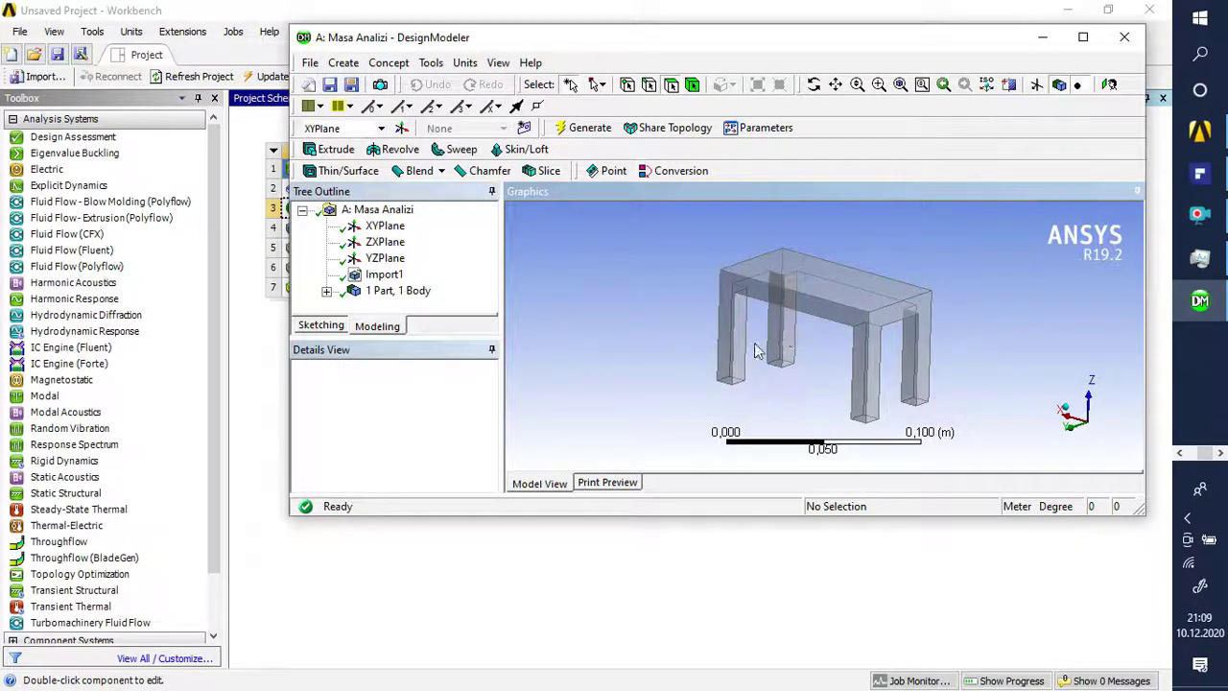
key("alt+F4")
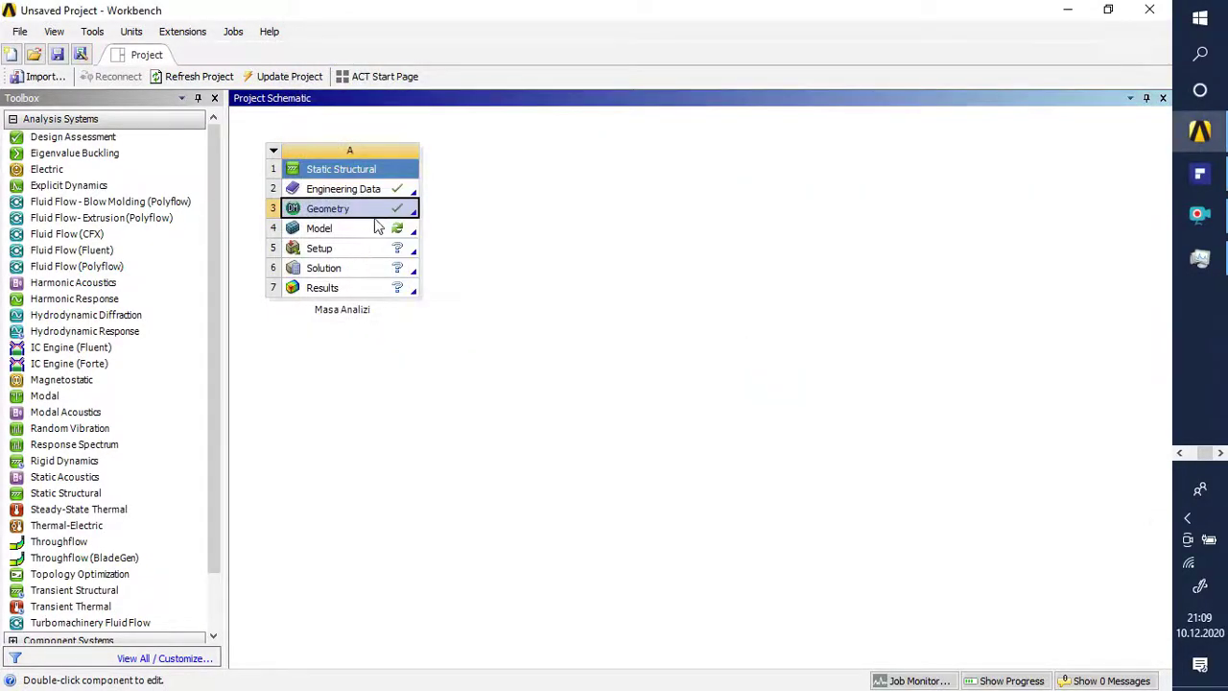
- Open the Engineering Data of the Masa Analizi system for editing
left_click(403, 189)
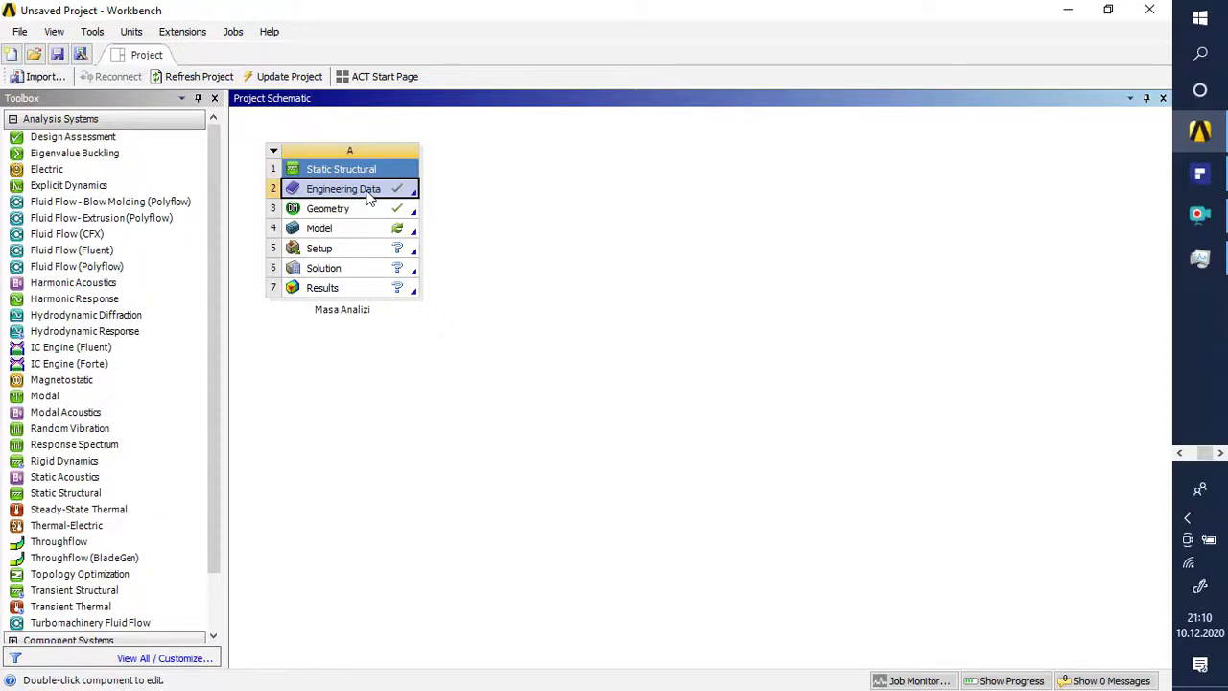
left_click(1188, 453)
left_click(434, 207)
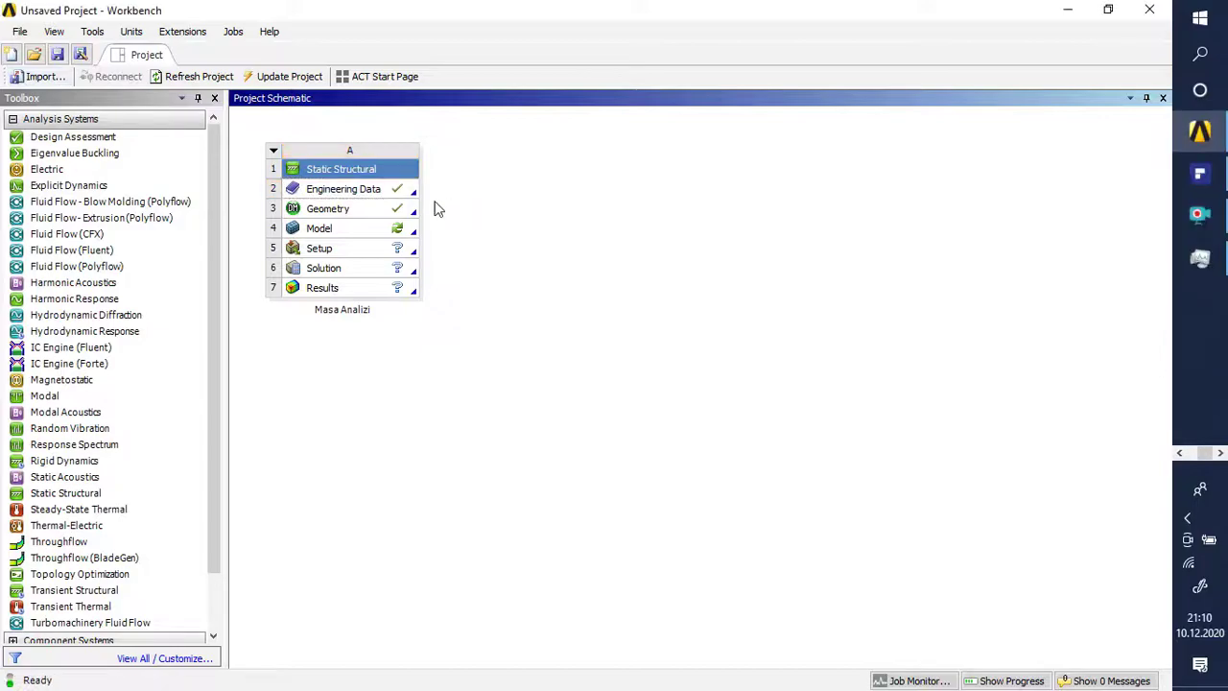
double_click(316, 188)
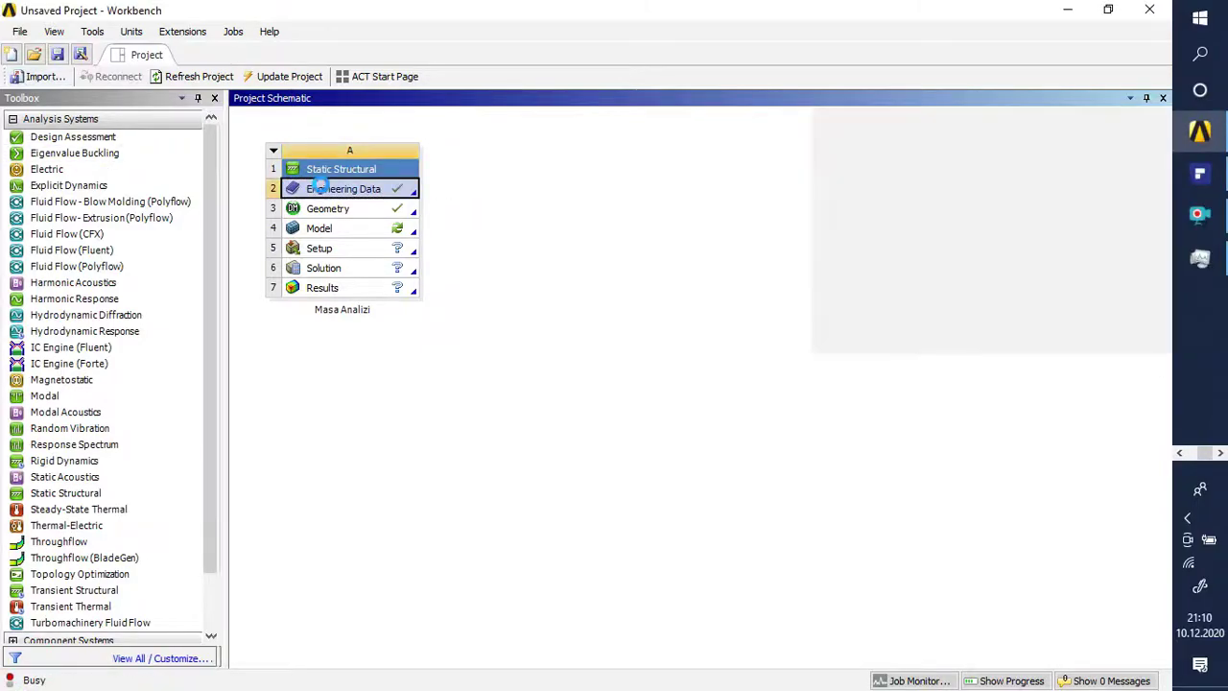